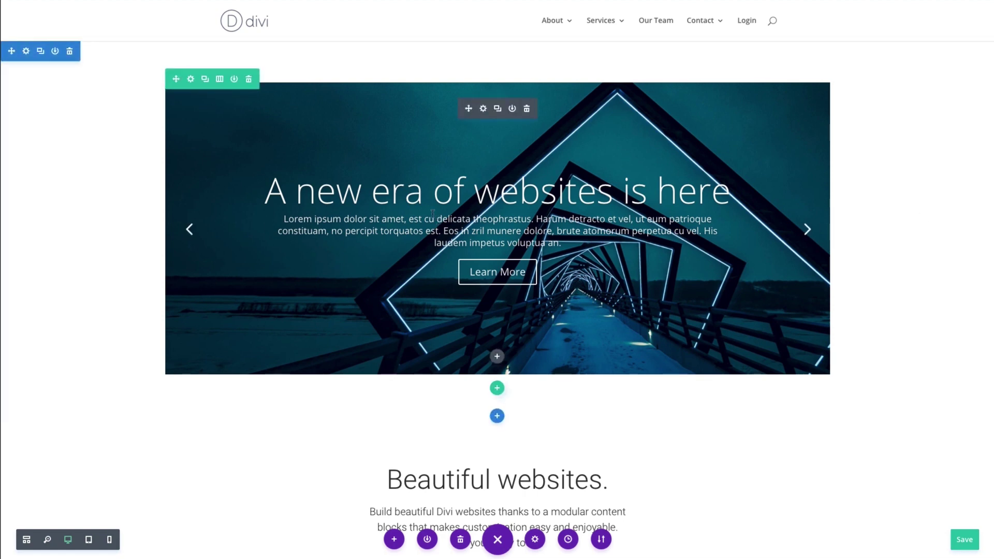
# Step: Open the slider's settings and expand its Elements options
pyautogui.scroll(-3, 267, 297)
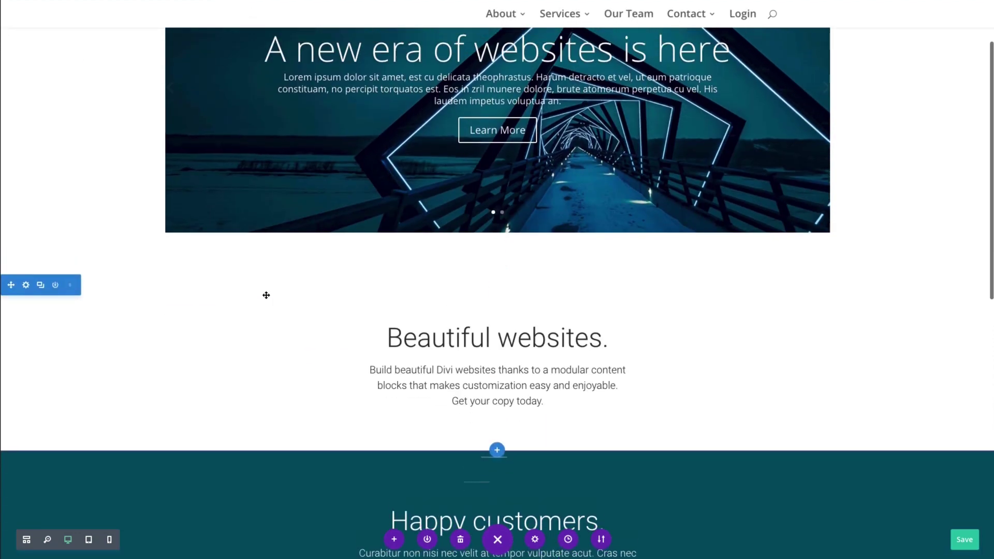
pyautogui.scroll(3, 267, 293)
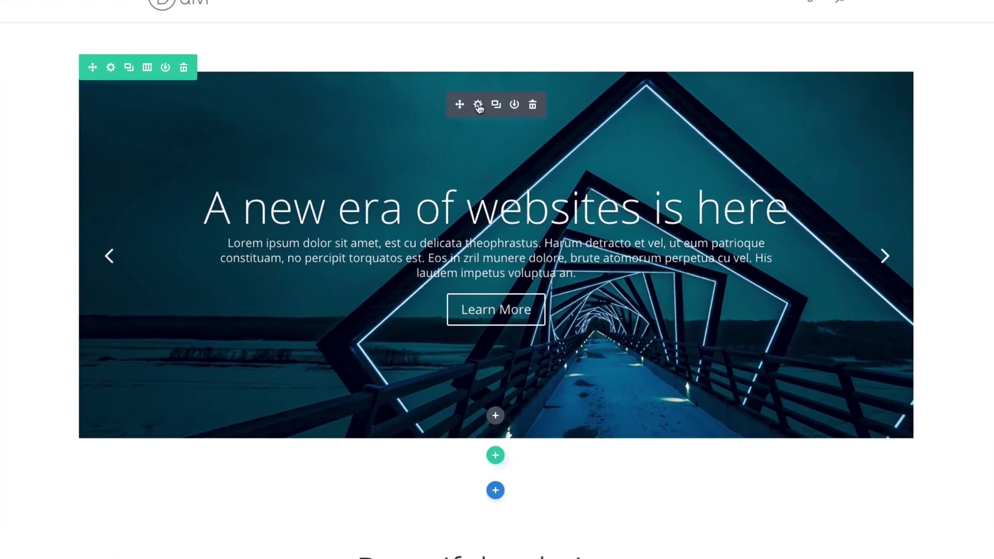
pyautogui.click(483, 106)
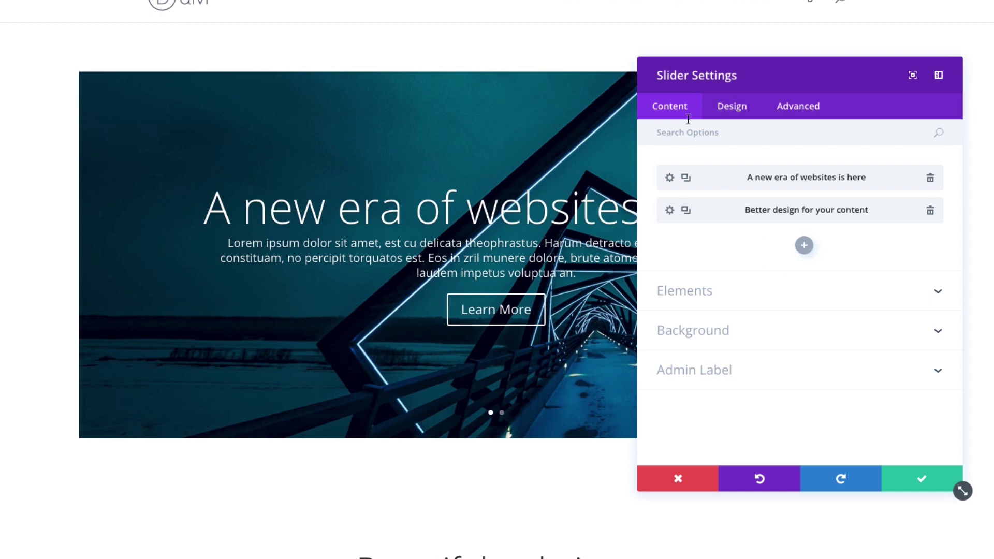
pyautogui.click(723, 300)
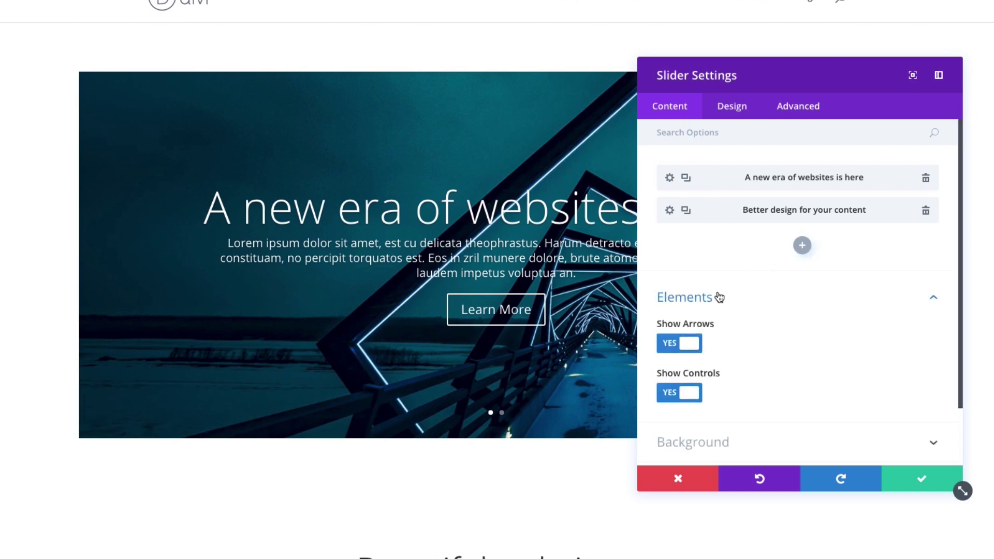
# Step: Toggle Show Arrows off and back on, then preview the second slide via dots and return
pyautogui.click(688, 346)
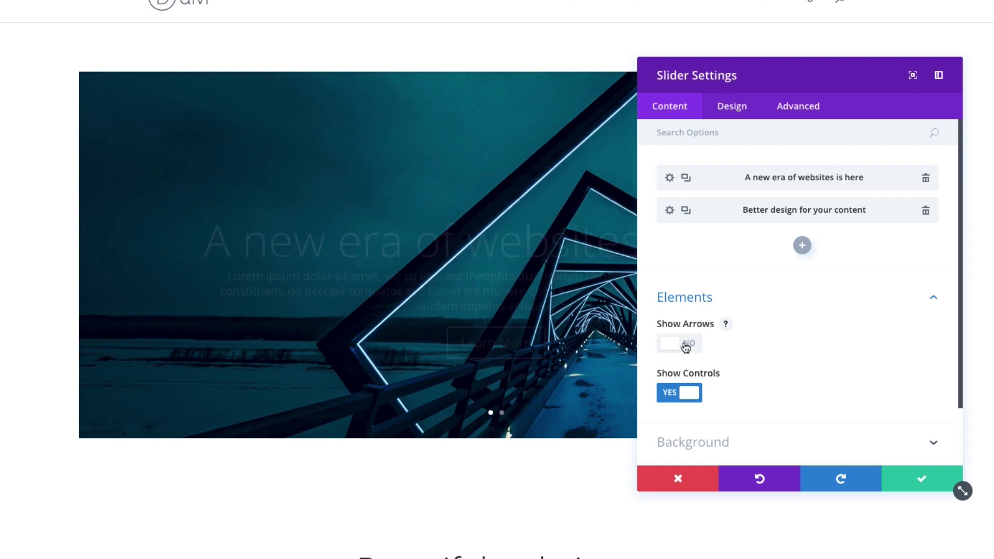
pyautogui.click(689, 346)
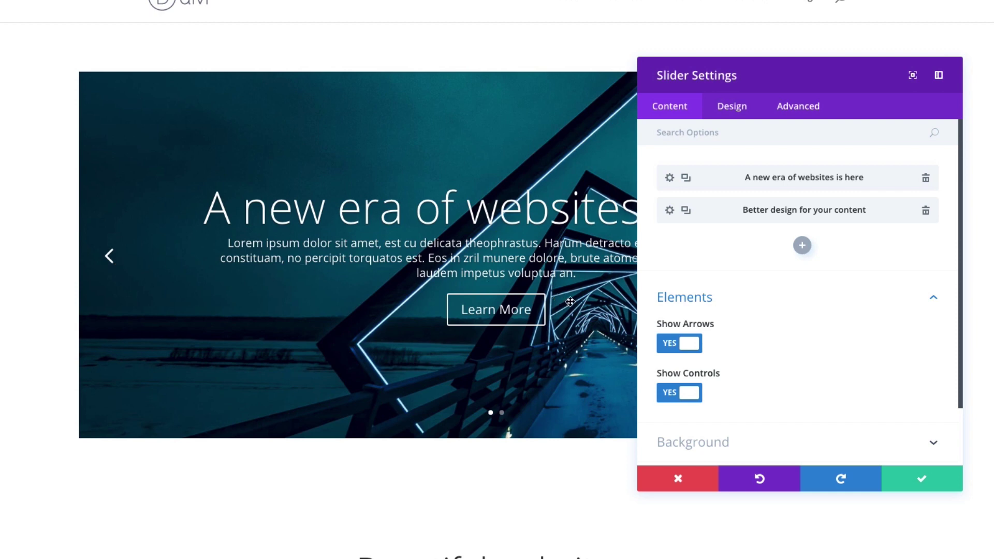
pyautogui.scroll(-1, 719, 315)
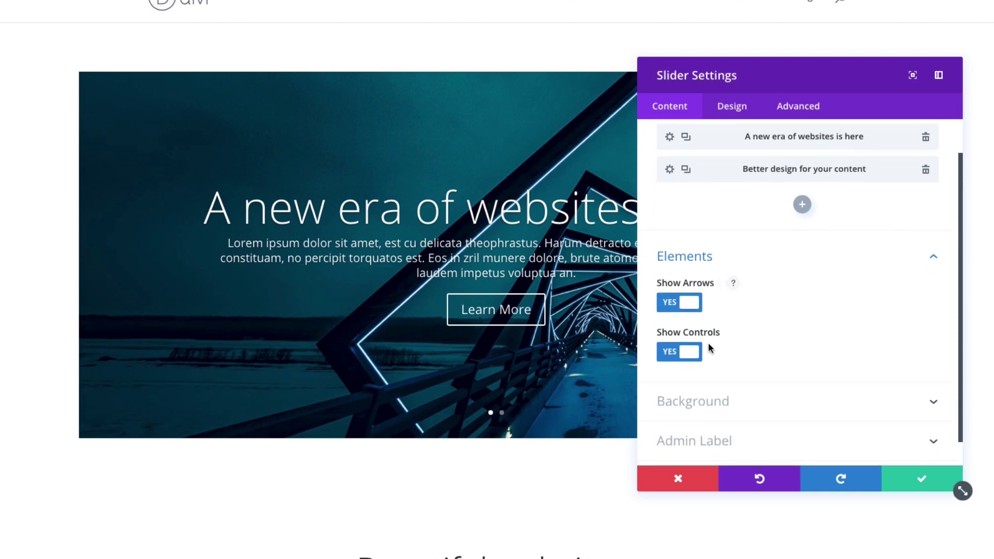
pyautogui.click(501, 414)
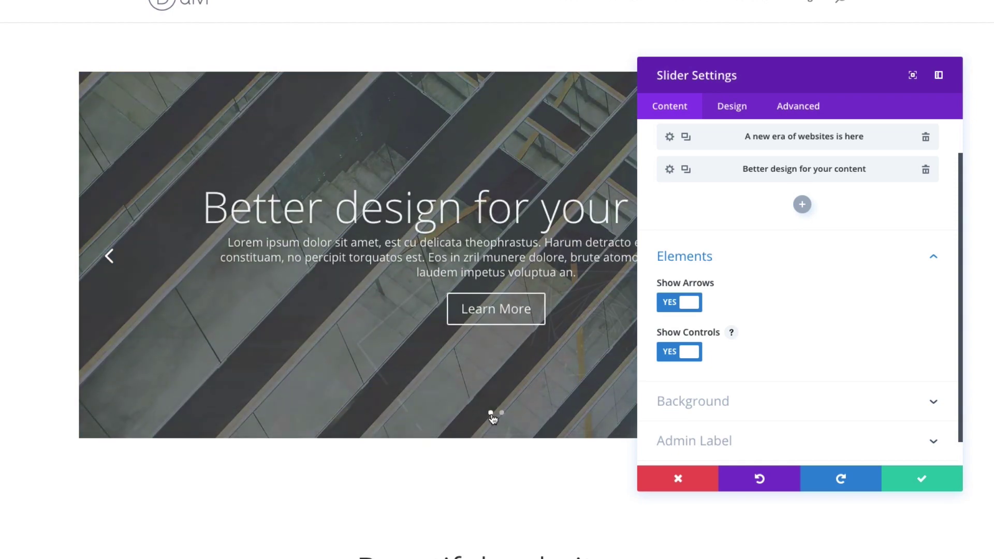
pyautogui.click(491, 413)
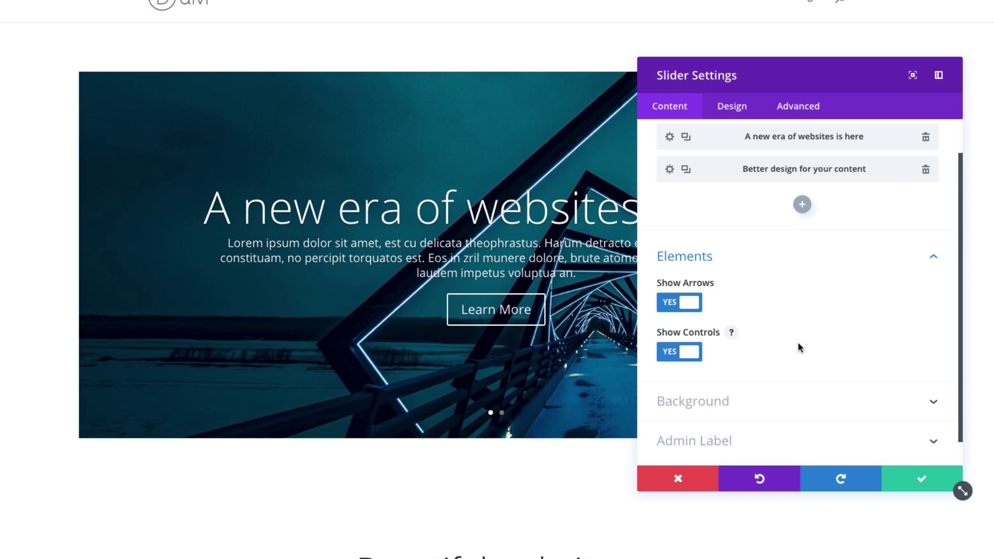
# Step: Expand Background and toggle Use Parallax Effect on, then back off
pyautogui.click(750, 401)
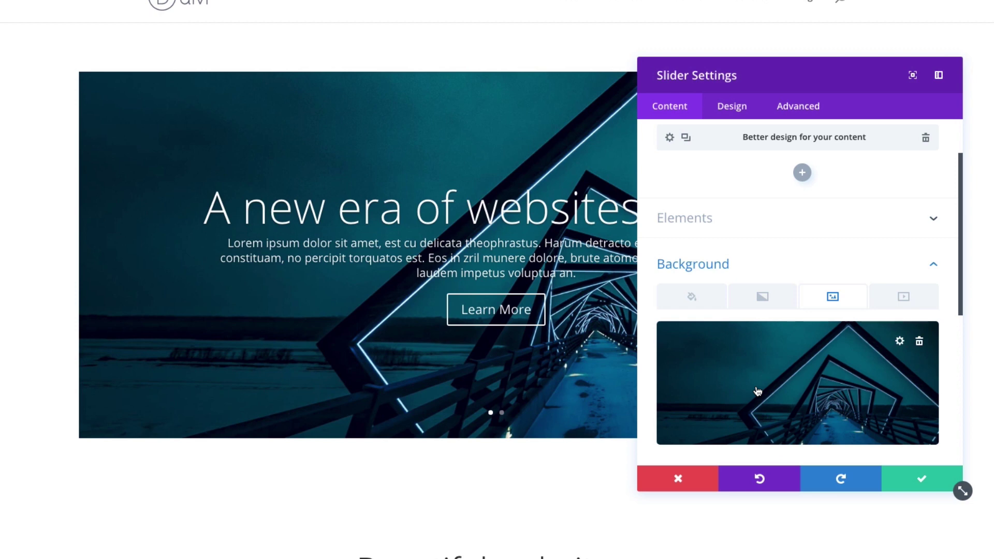
pyautogui.scroll(-5, 757, 391)
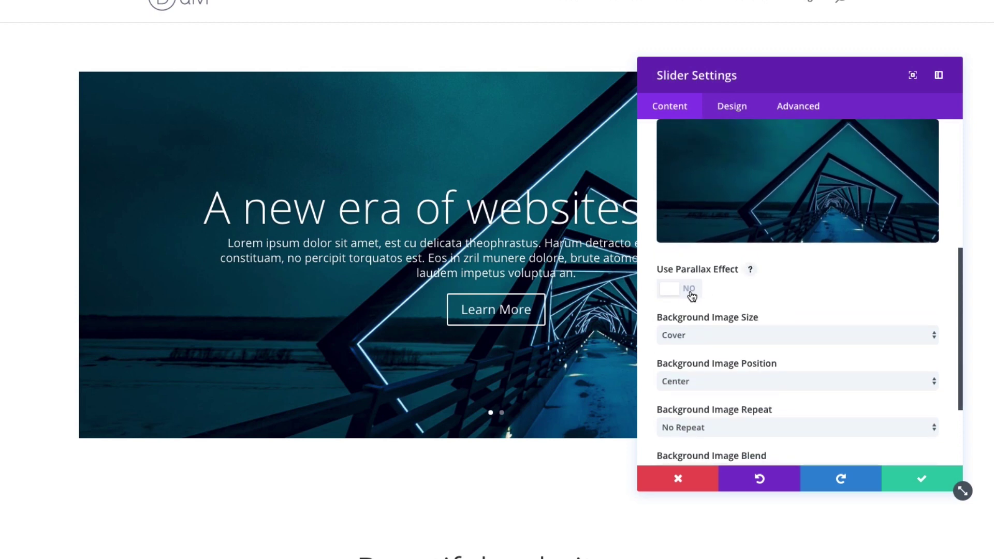
pyautogui.click(695, 294)
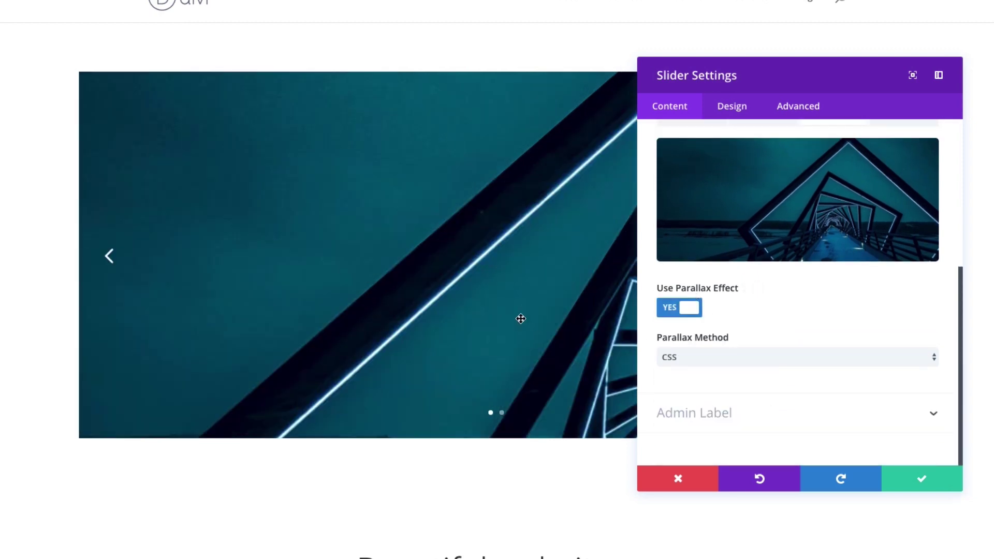
pyautogui.scroll(-3, 452, 352)
pyautogui.scroll(3, 452, 355)
pyautogui.scroll(-2, 453, 359)
pyautogui.scroll(2, 453, 355)
pyautogui.click(689, 311)
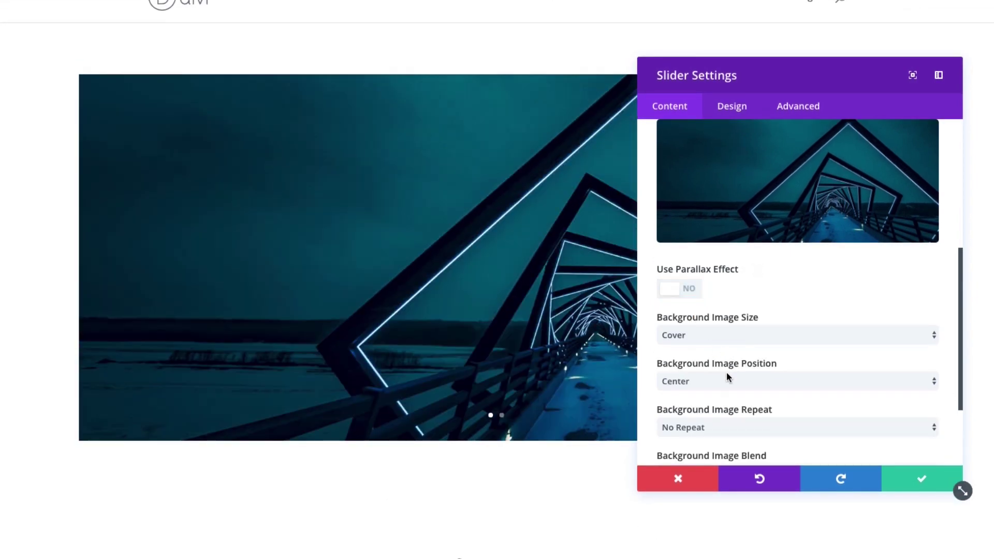
# Step: Check the Background Image Repeat choices, keeping No Repeat
pyautogui.scroll(-1, 714, 371)
pyautogui.scroll(-2, 713, 373)
pyautogui.scroll(2, 712, 373)
pyautogui.scroll(-1, 750, 321)
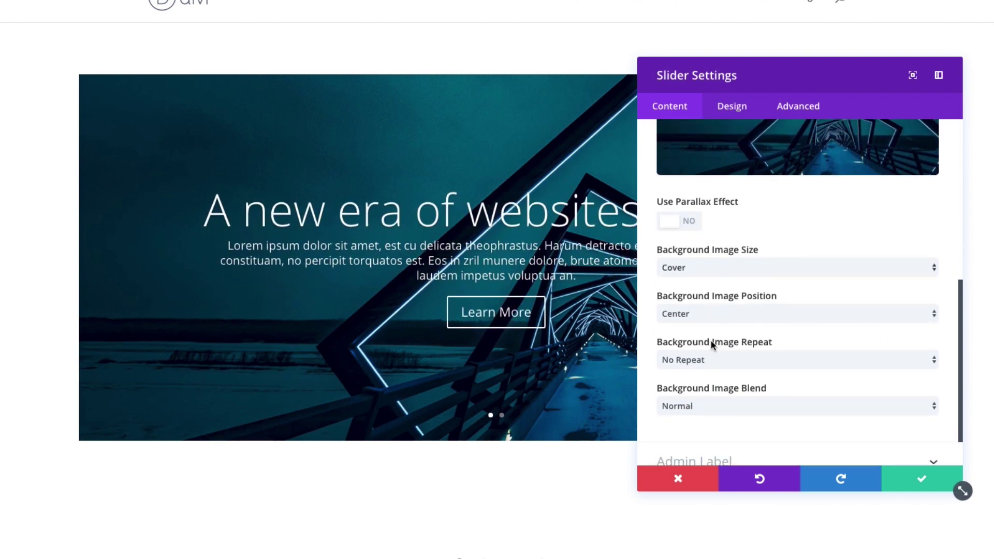
pyautogui.click(730, 361)
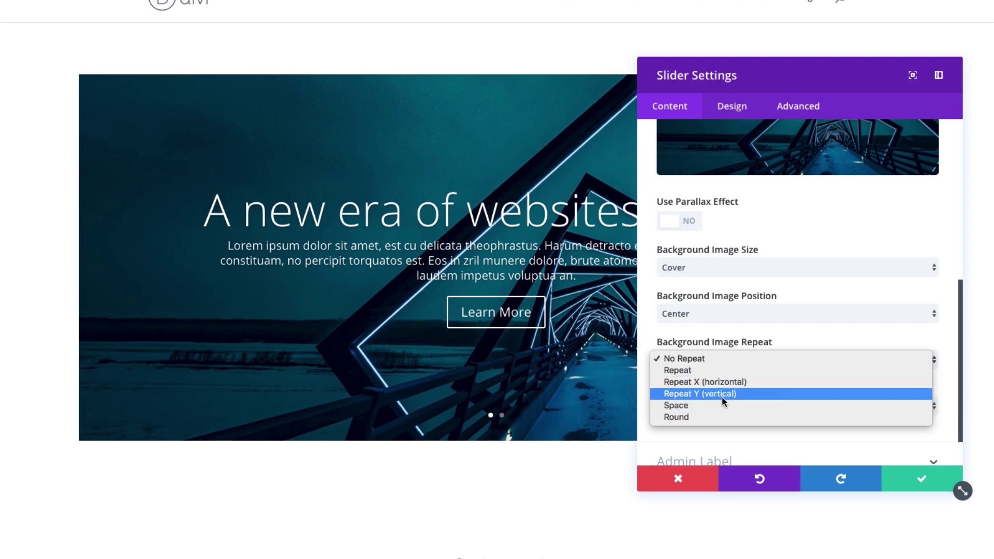
pyautogui.click(804, 333)
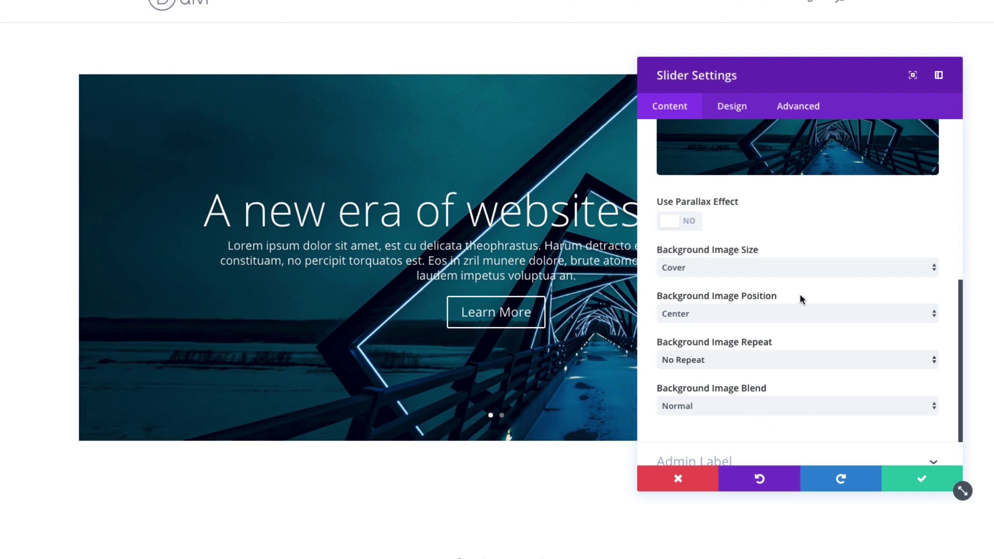
# Step: Add blue #0c71c3 as the slider's background colour
pyautogui.scroll(3, 800, 295)
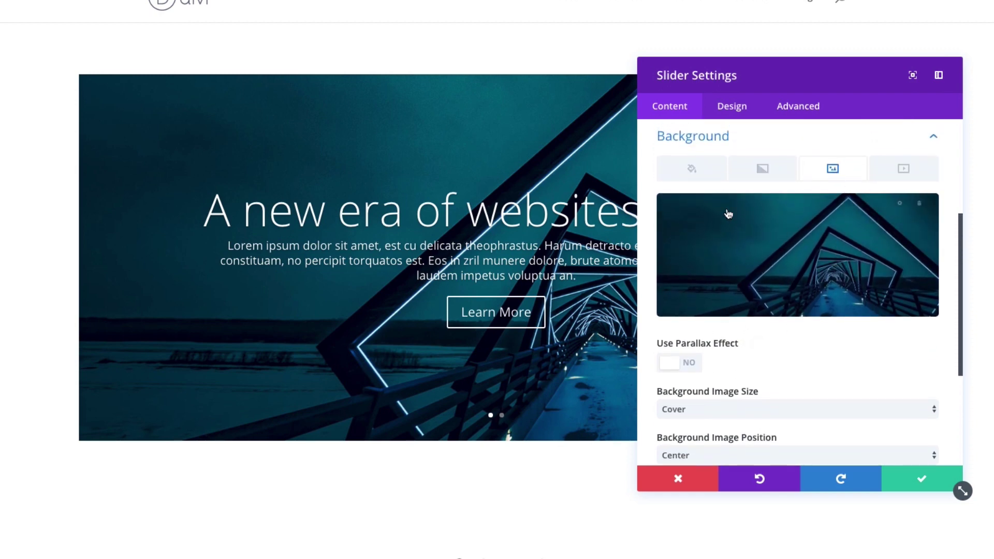
pyautogui.click(692, 170)
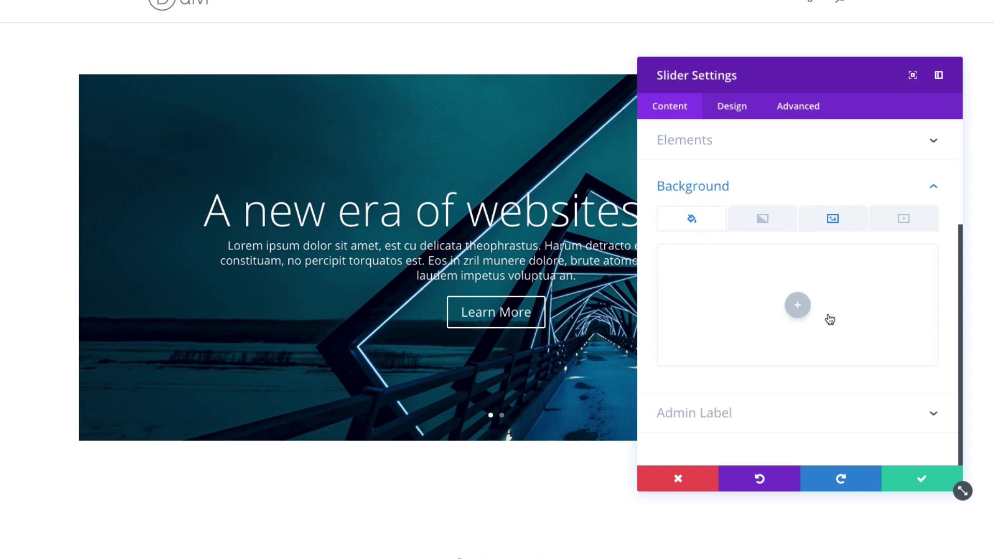
pyautogui.click(798, 306)
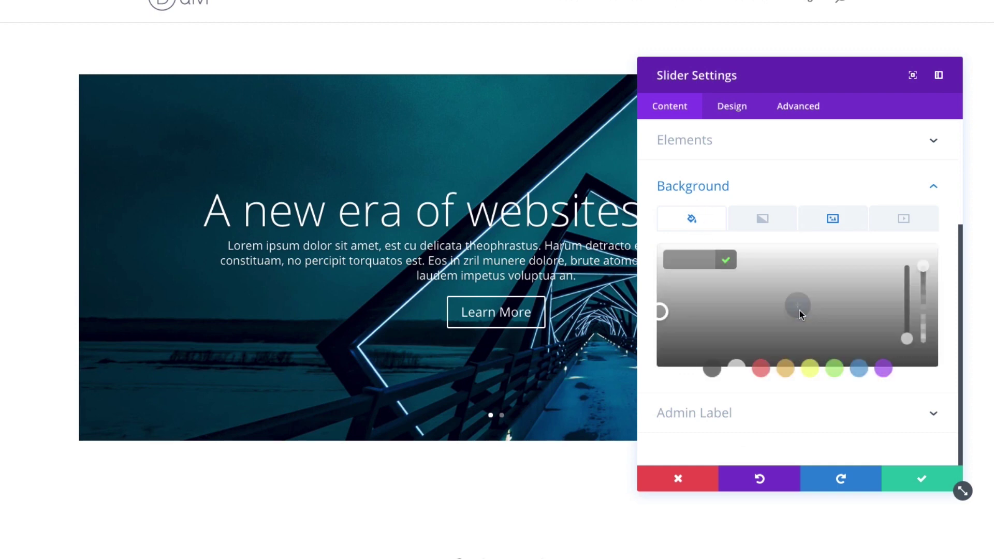
pyautogui.click(862, 370)
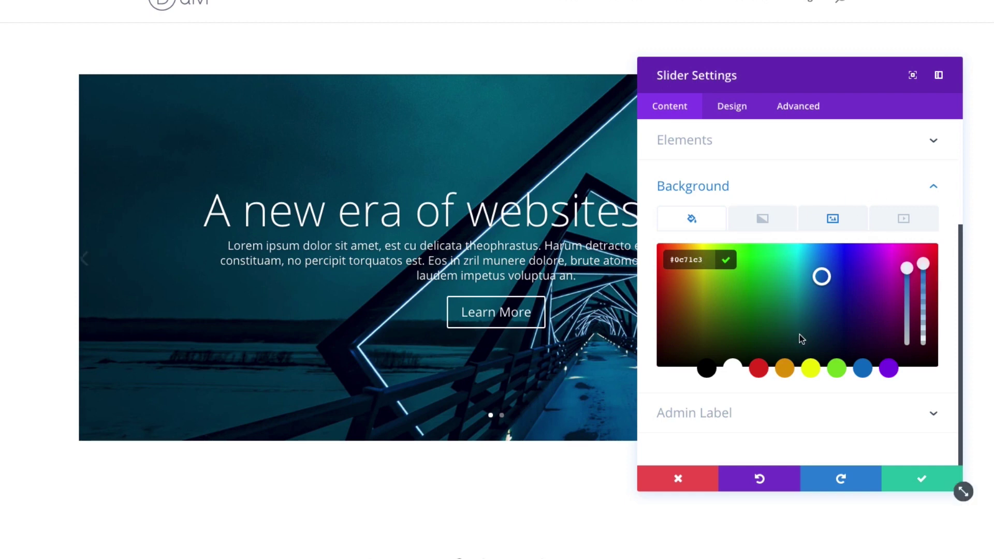
# Step: Set Background Image Blend to Luminosity on the image tab
pyautogui.click(834, 220)
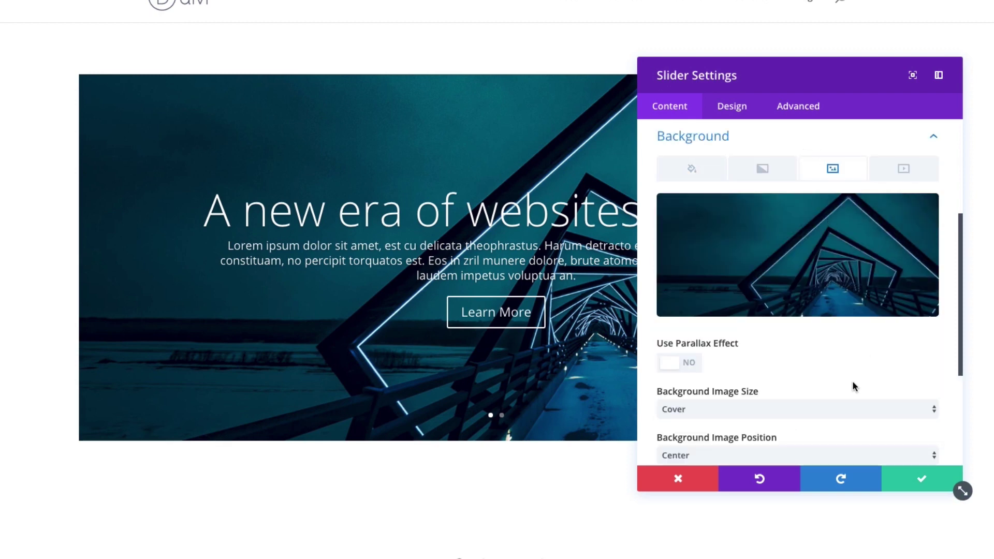
pyautogui.scroll(-4, 852, 381)
pyautogui.click(719, 363)
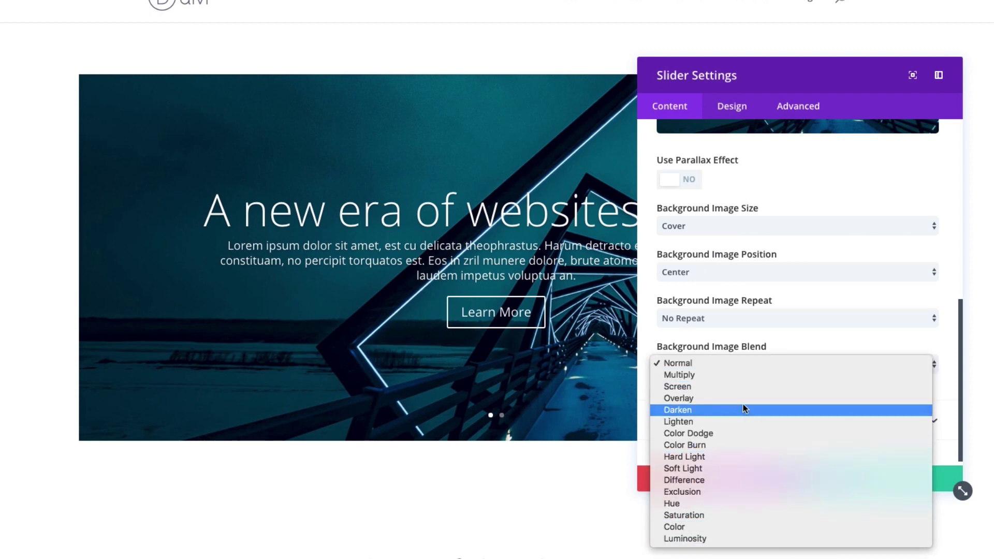
pyautogui.click(705, 540)
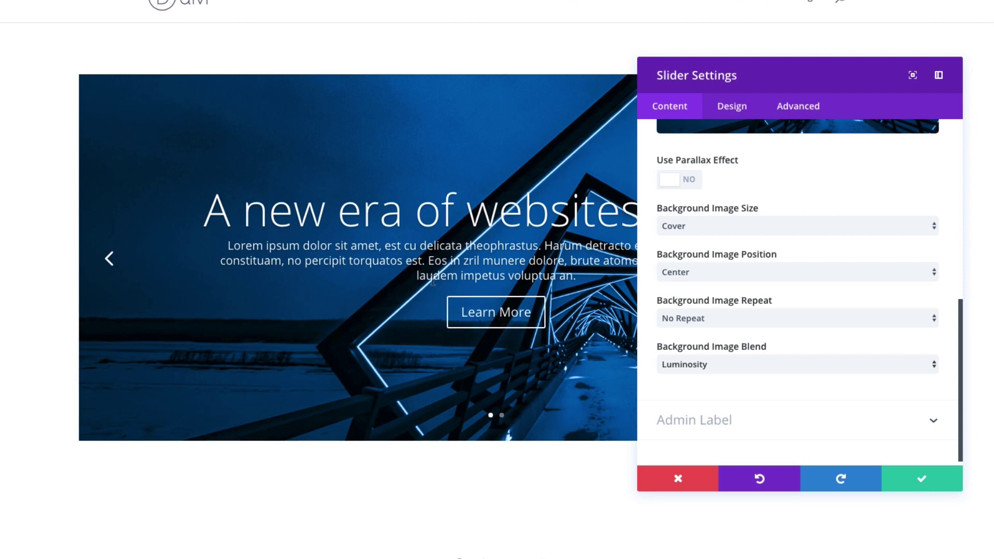
# Step: In Design > Layout > Text, try left orientation, re-centre it, and expand Header Text
pyautogui.click(731, 106)
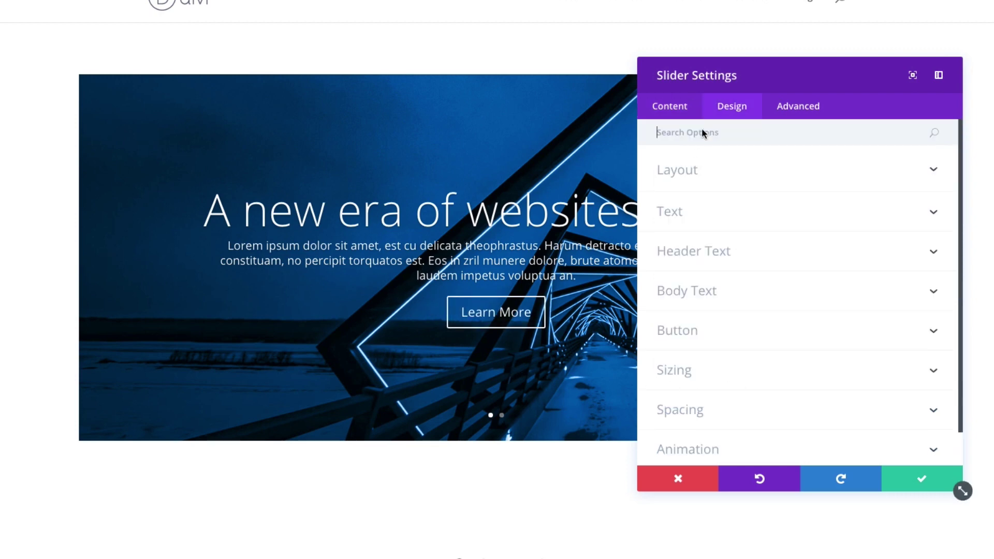
pyautogui.click(732, 178)
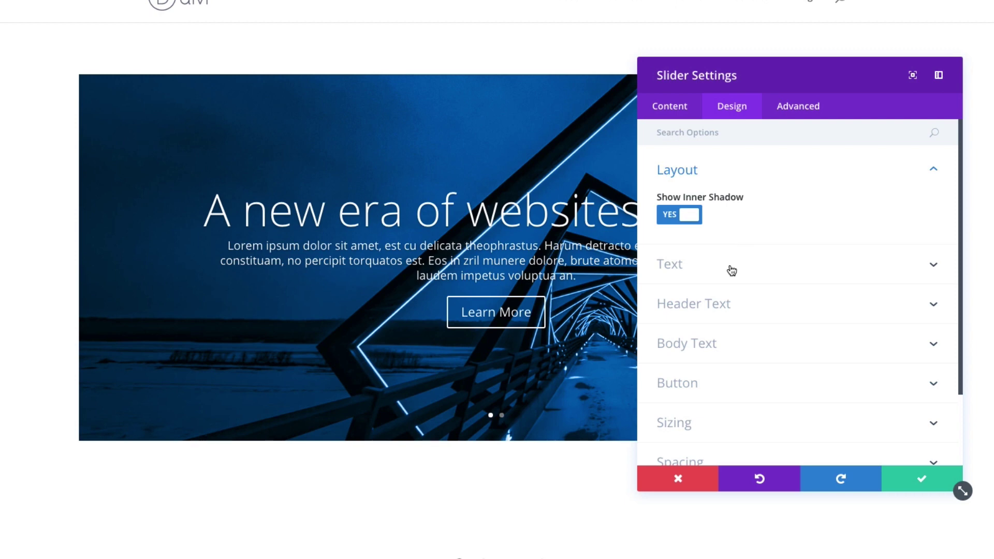
pyautogui.click(706, 271)
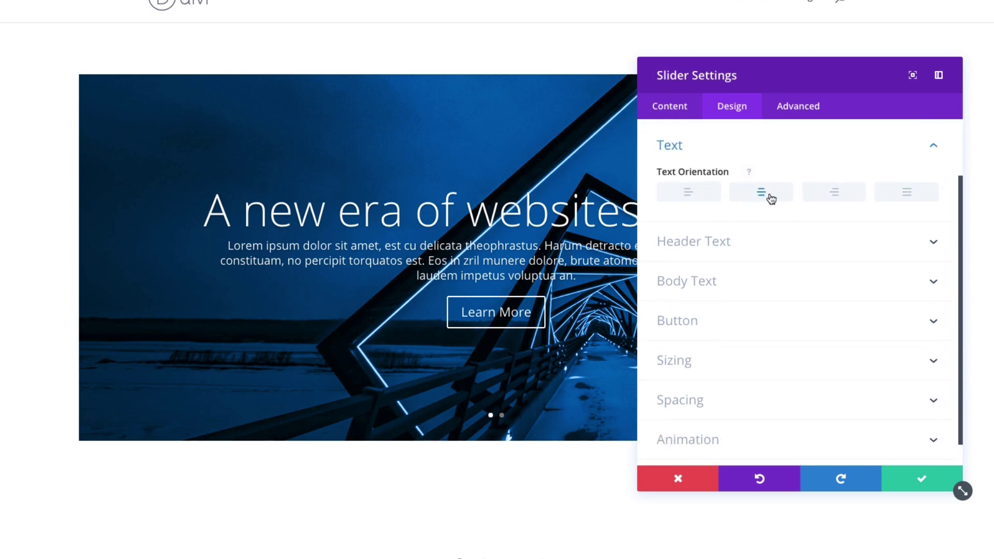
pyautogui.click(688, 200)
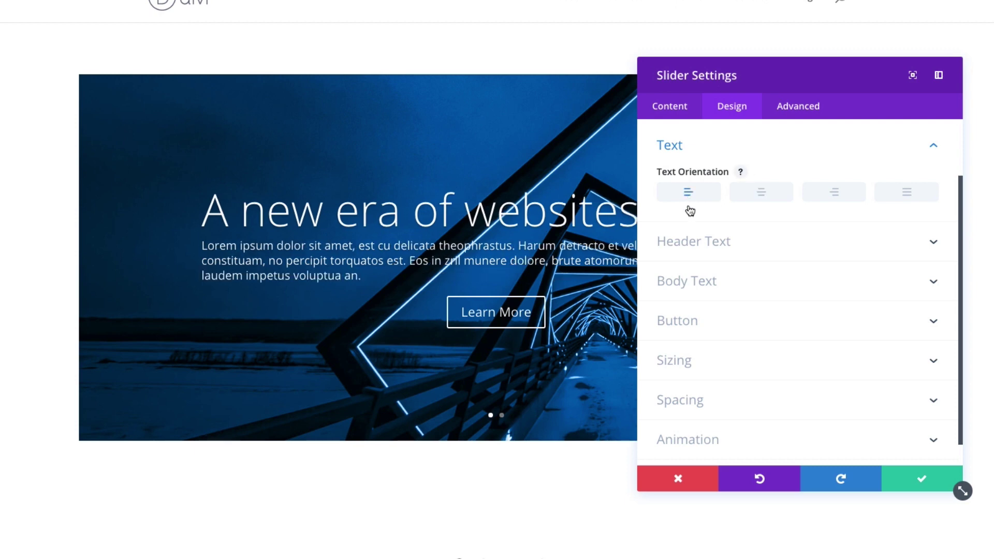
pyautogui.click(773, 200)
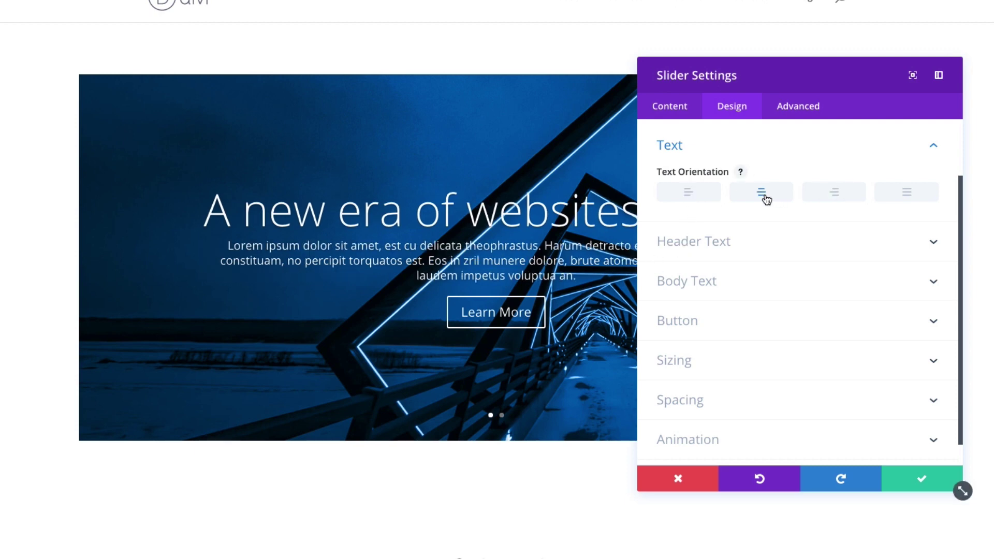
pyautogui.click(739, 252)
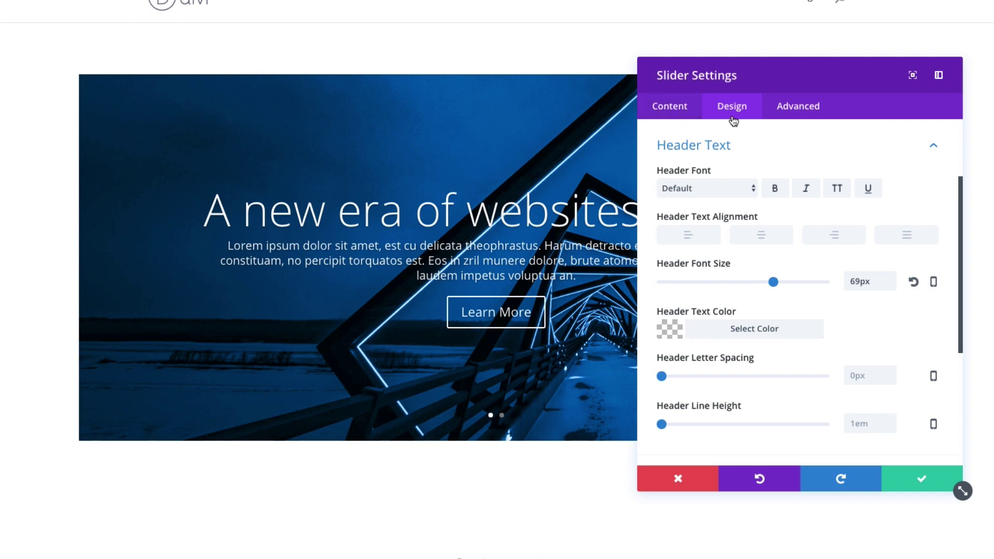
# Step: Open the first slide's settings and select its 'A new era of websites is here' heading
pyautogui.click(670, 108)
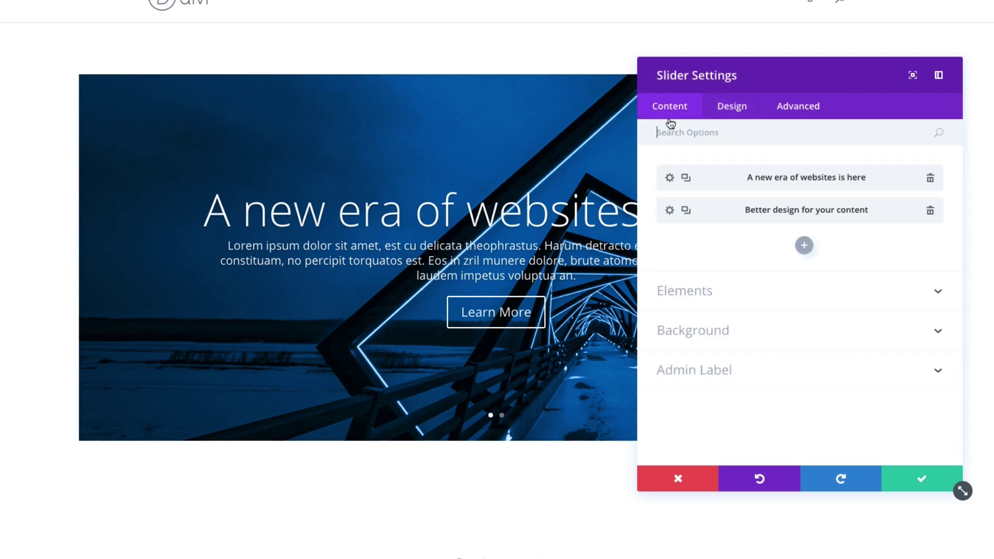
pyautogui.click(669, 178)
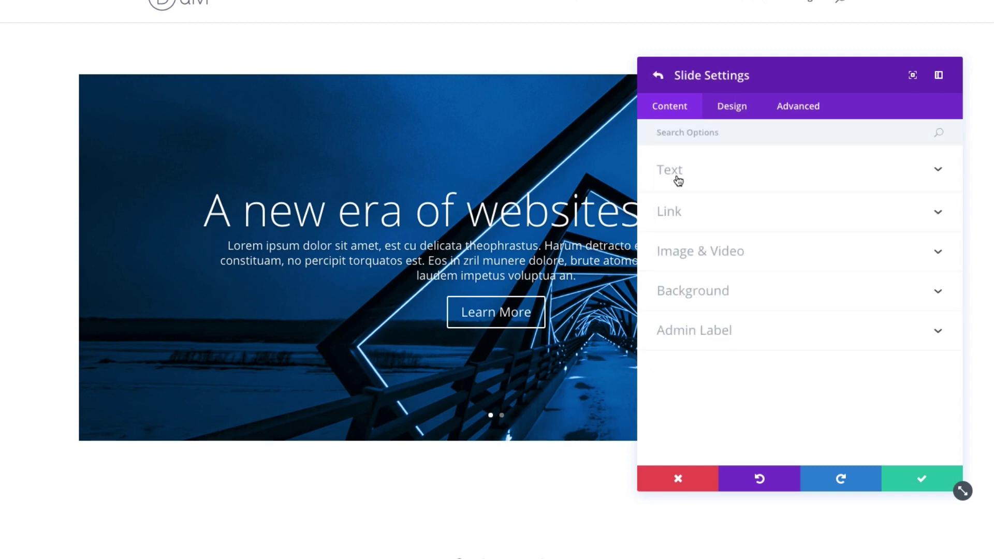
pyautogui.click(677, 178)
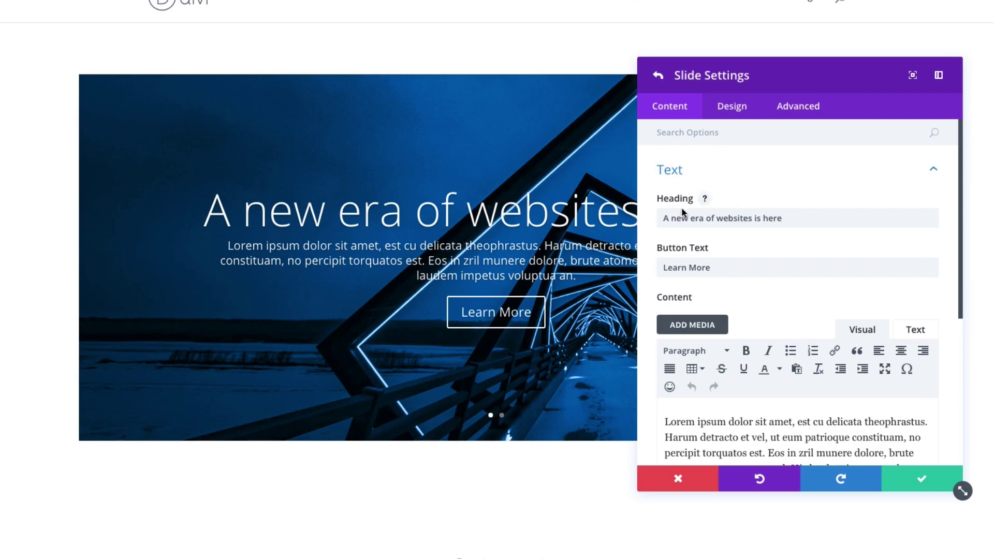
pyautogui.moveTo(792, 218); pyautogui.dragTo(662, 218)
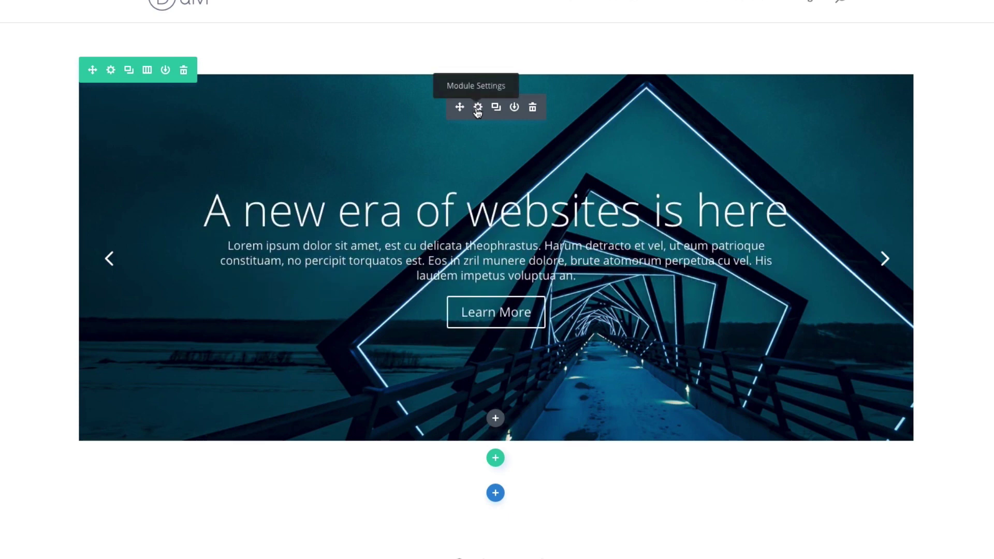
# Step: In Design > Header Text, toggle Bold and uppercase on, then off again
pyautogui.click(478, 107)
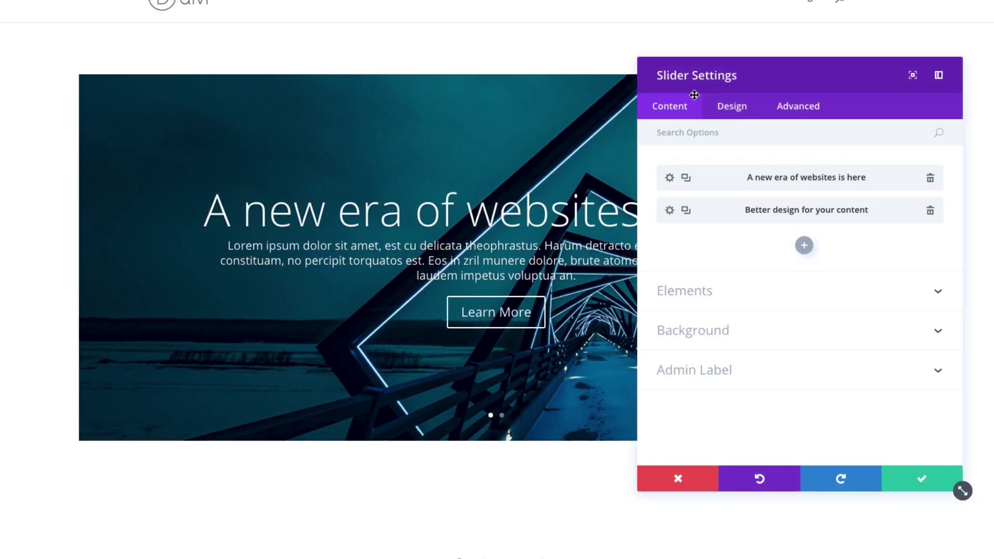
pyautogui.click(733, 107)
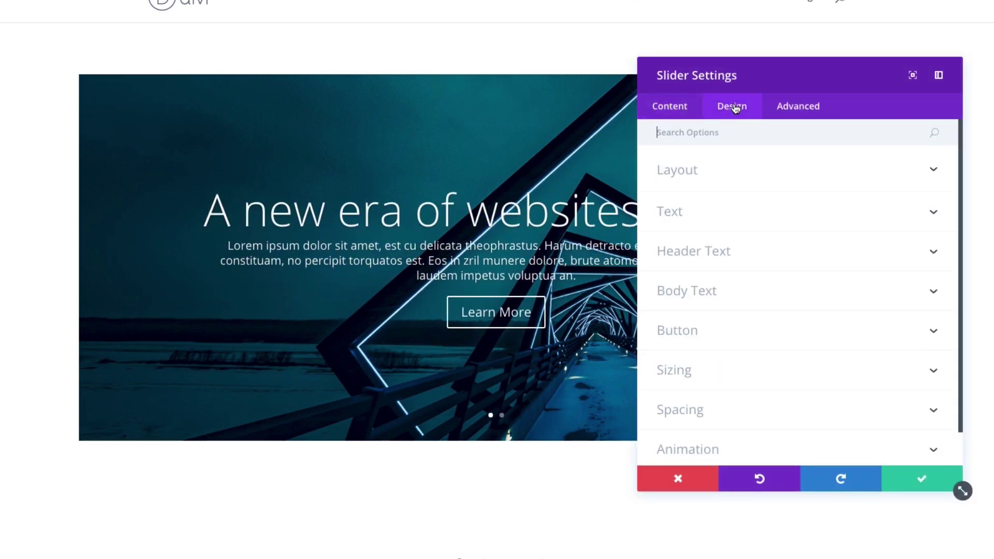
pyautogui.click(712, 250)
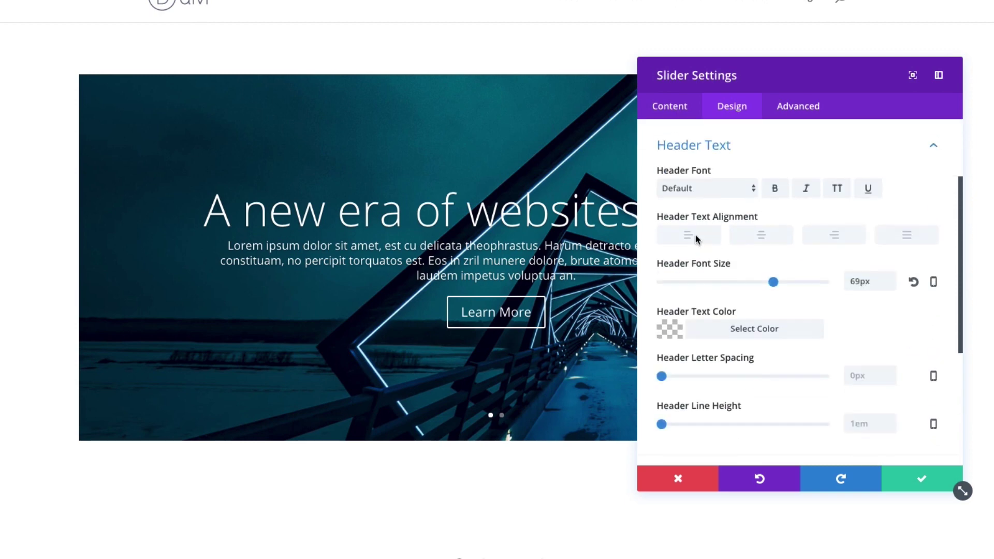
pyautogui.click(775, 193)
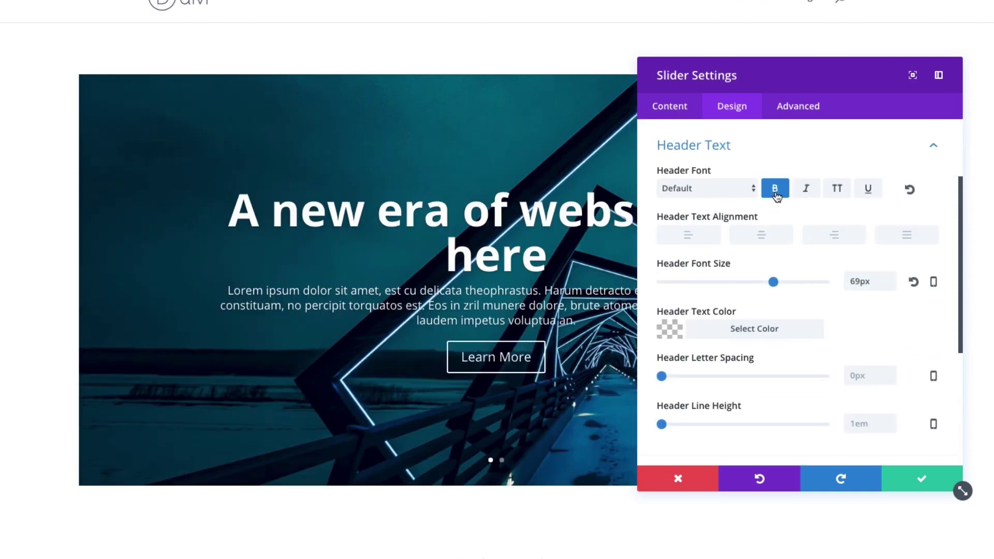
pyautogui.click(847, 190)
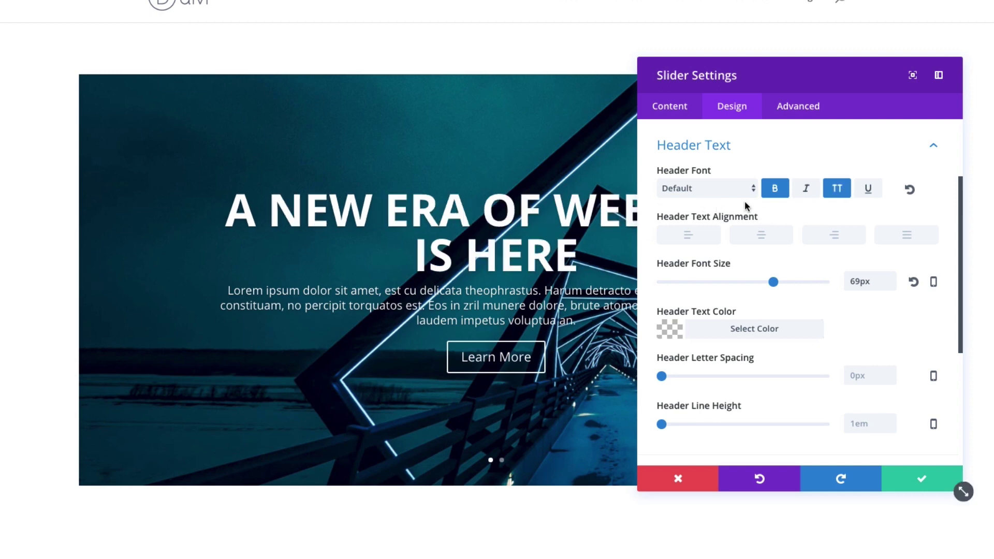
pyautogui.click(775, 193)
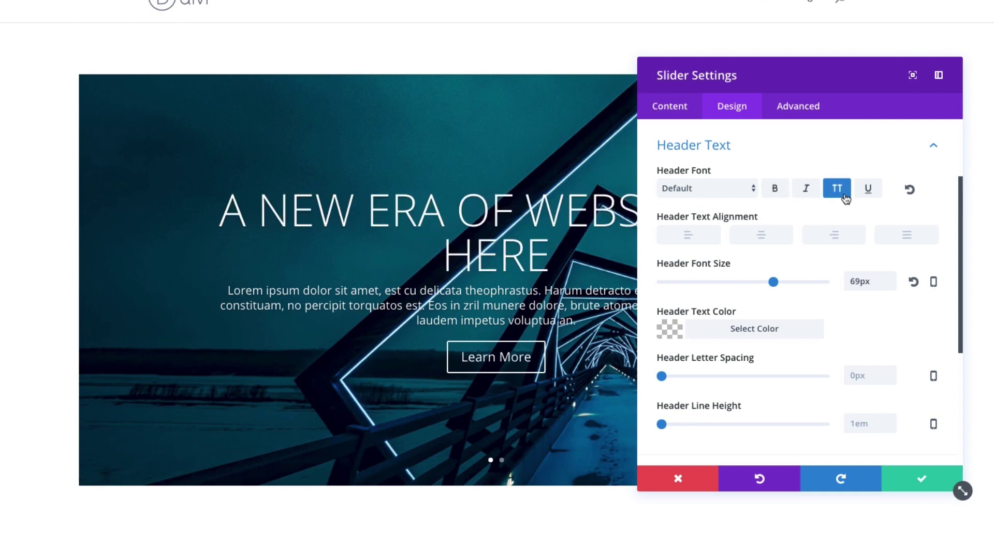
pyautogui.click(844, 196)
pyautogui.scroll(-4, 788, 344)
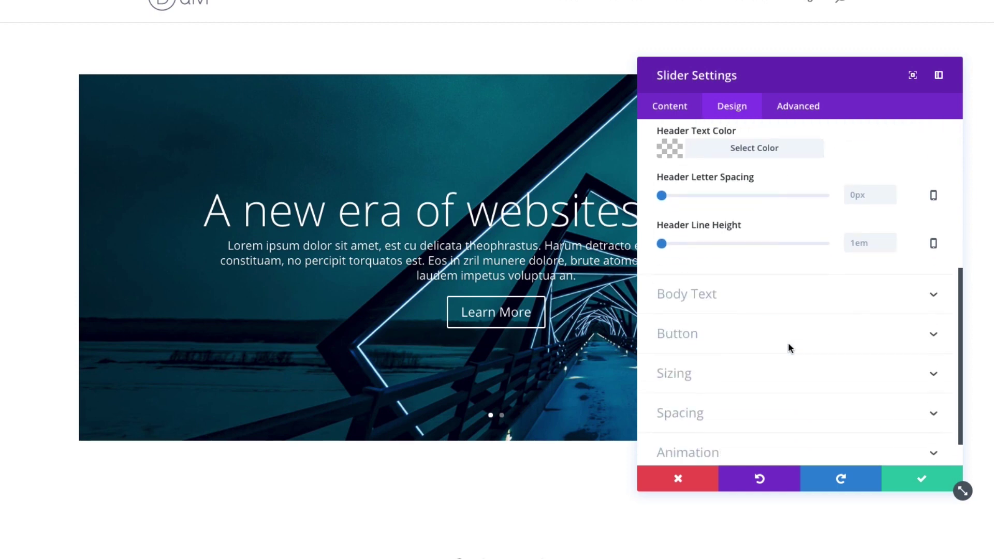
# Step: Open the Button design options and enable Use Custom Styles
pyautogui.click(719, 278)
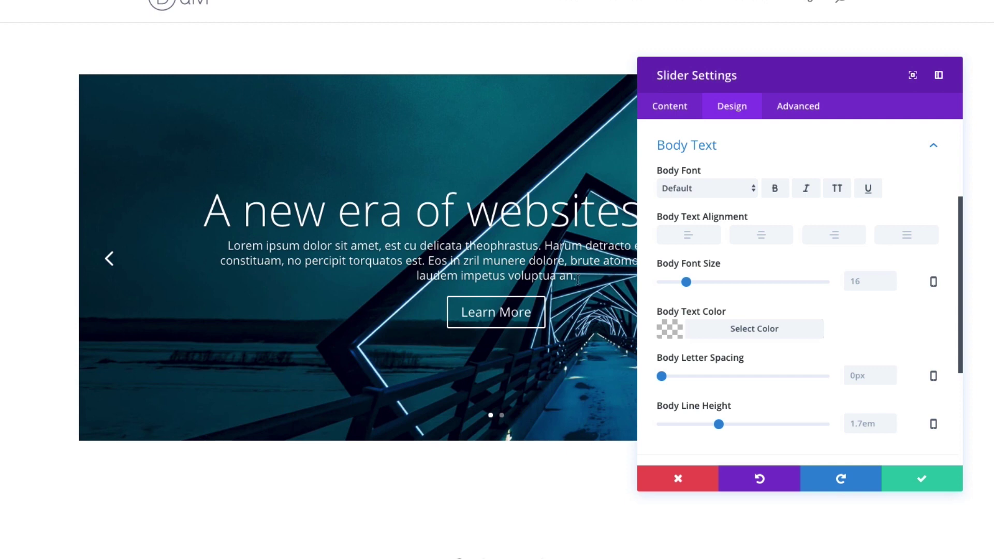
pyautogui.scroll(-3, 733, 275)
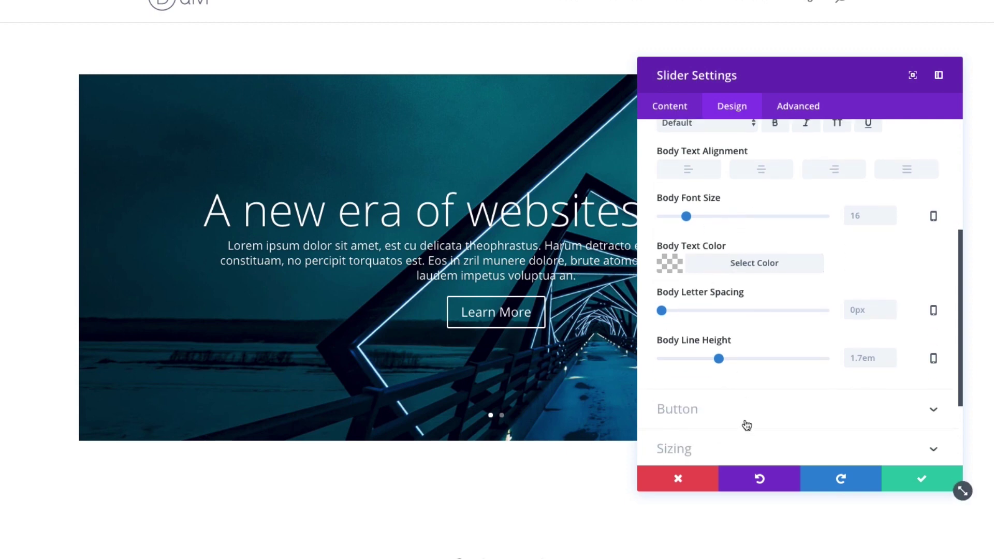
pyautogui.scroll(-2, 741, 399)
pyautogui.click(733, 353)
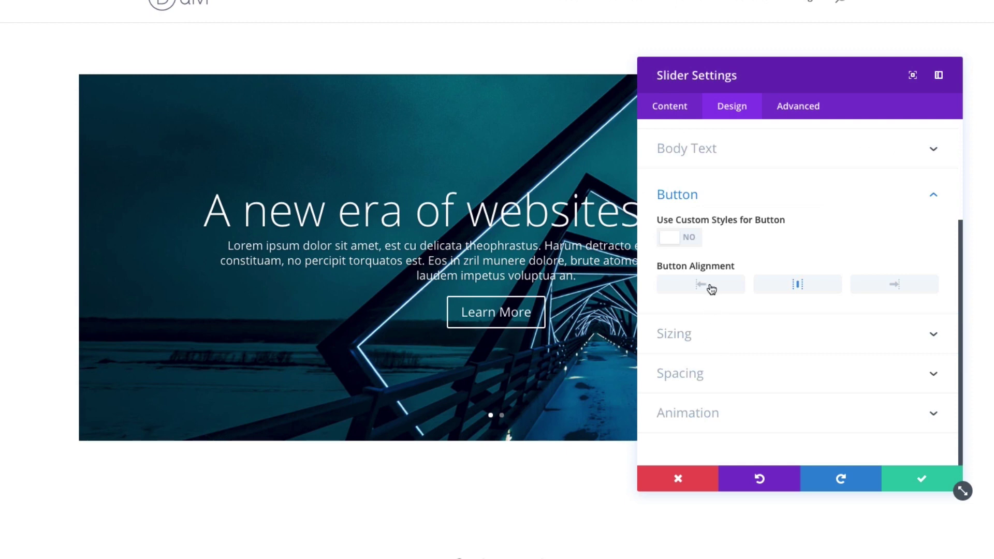
pyautogui.click(692, 240)
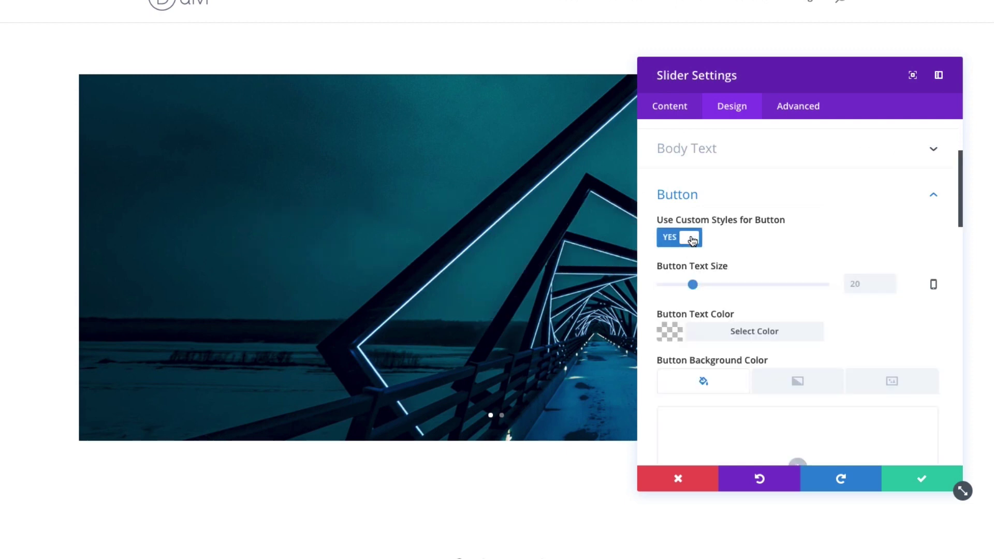
# Step: Set the Button Background Color to white
pyautogui.scroll(-3, 746, 315)
pyautogui.scroll(-4, 826, 321)
pyautogui.scroll(3, 829, 333)
pyautogui.scroll(1, 828, 332)
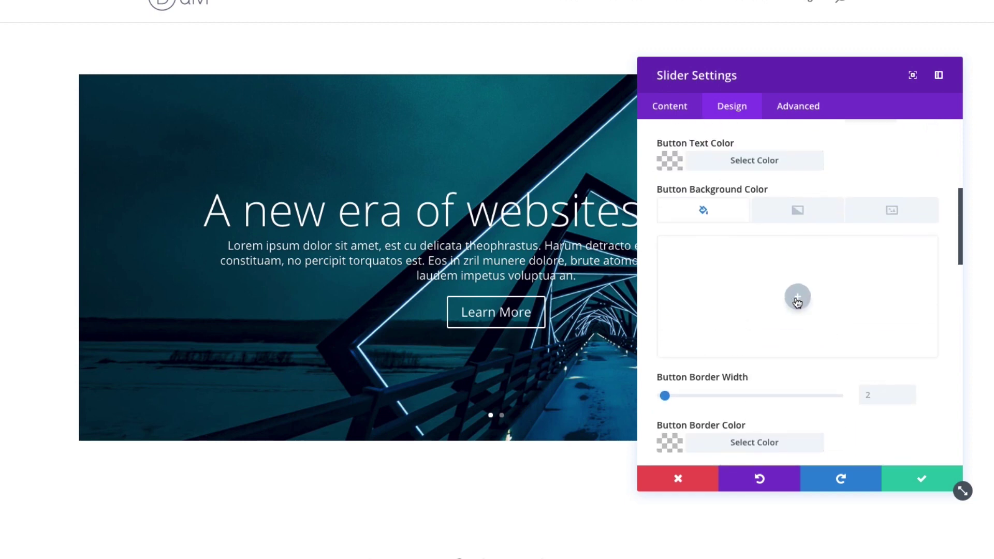
pyautogui.click(797, 297)
pyautogui.click(732, 365)
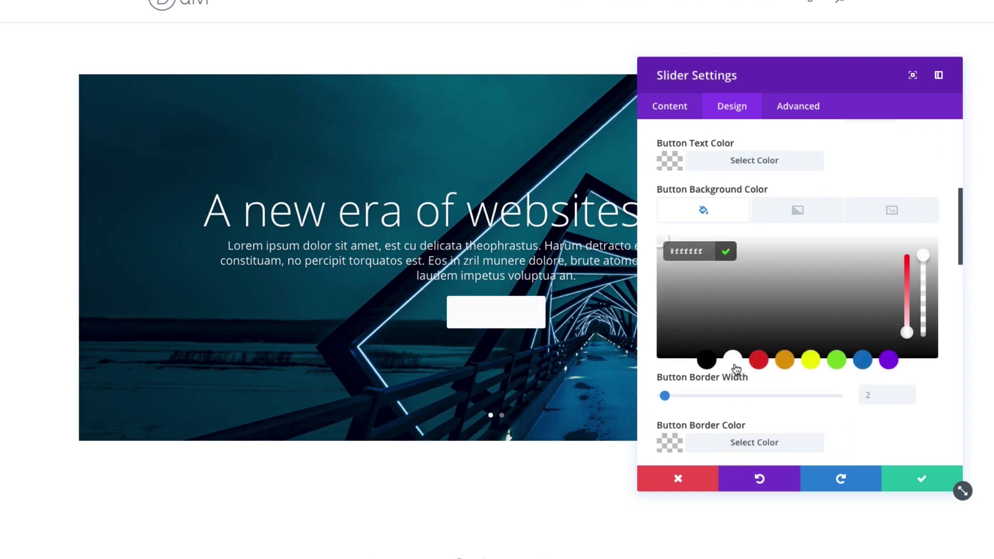
# Step: Set the Button Text Color to blue #0c71c3
pyautogui.scroll(-4, 754, 370)
pyautogui.scroll(-2, 753, 369)
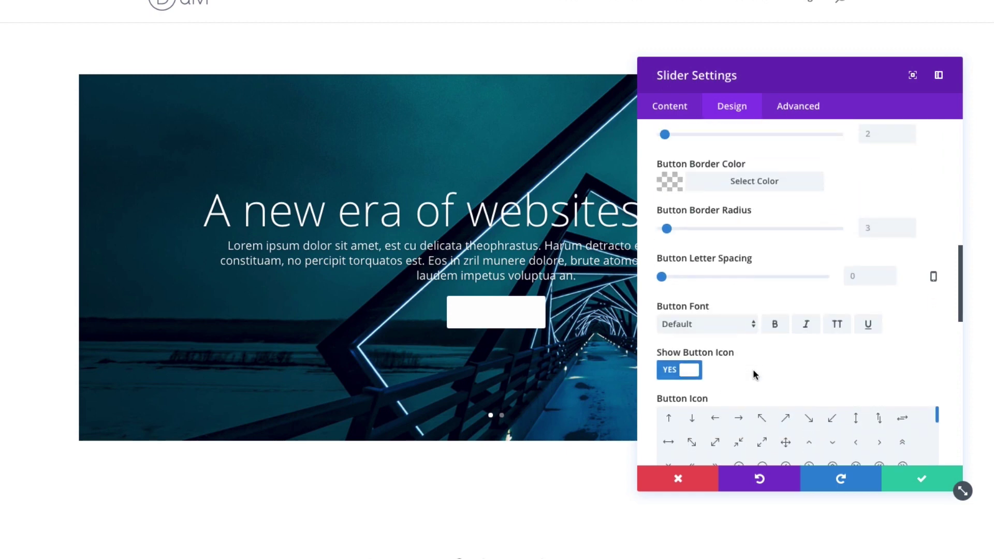
pyautogui.scroll(3, 753, 368)
pyautogui.scroll(-2, 753, 369)
pyautogui.scroll(5, 753, 368)
pyautogui.click(727, 209)
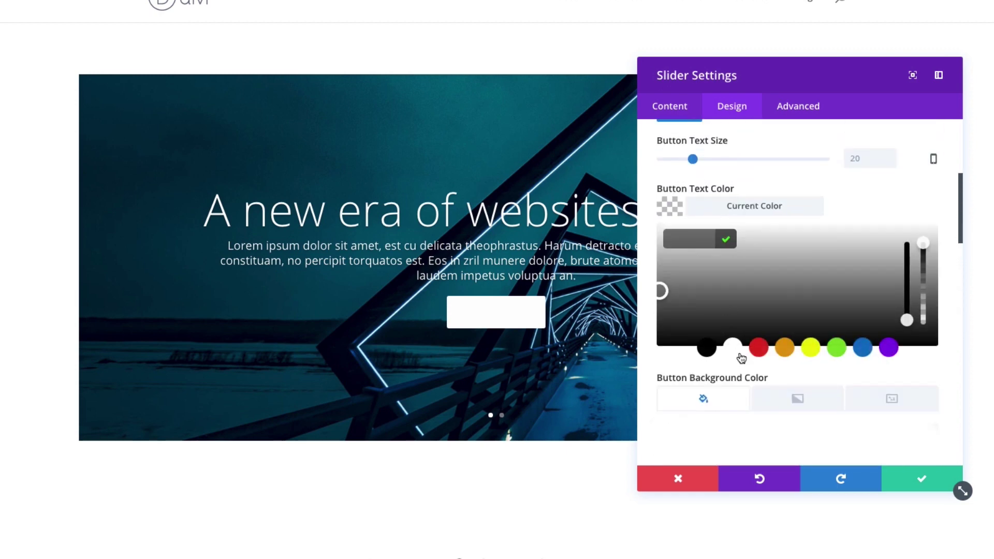
pyautogui.click(861, 351)
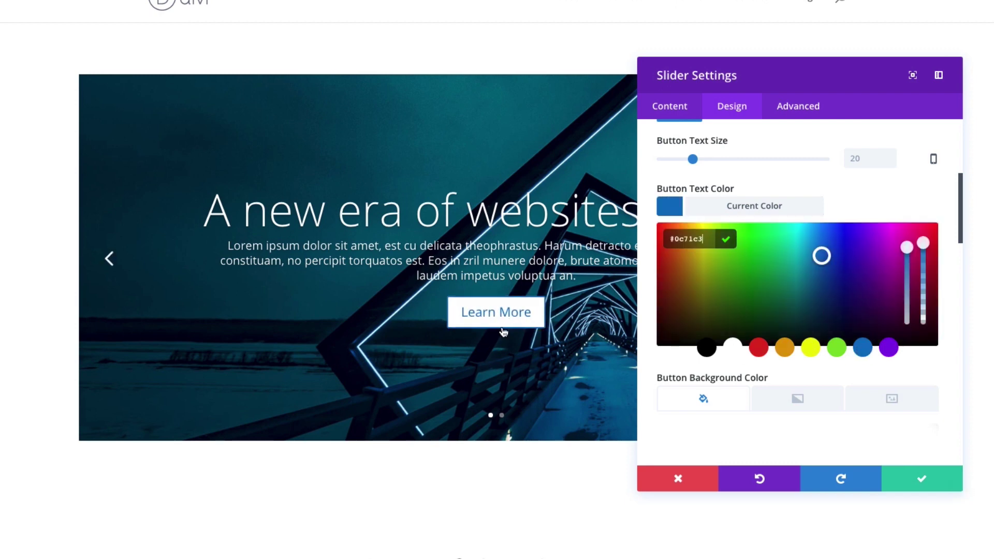
pyautogui.scroll(-5, 813, 402)
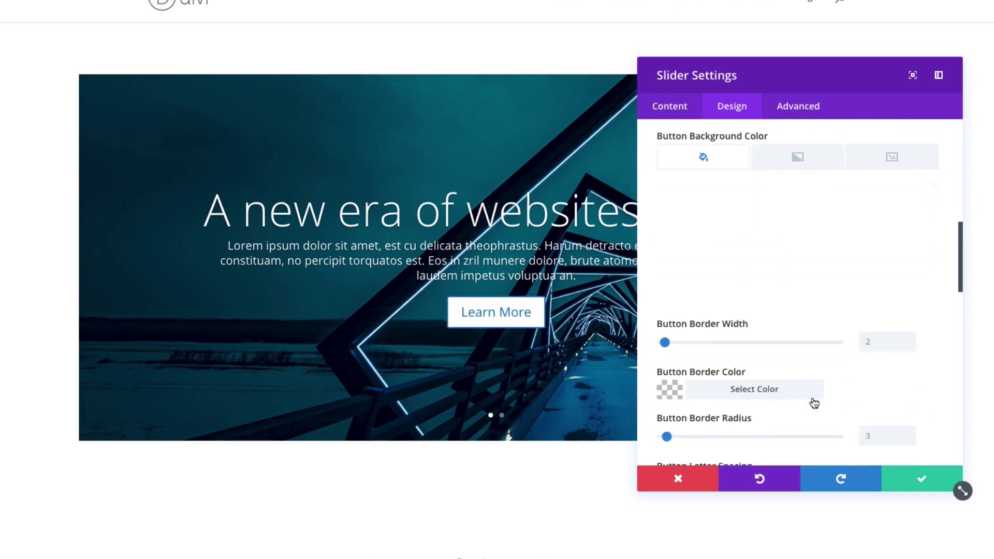
pyautogui.scroll(-6, 815, 403)
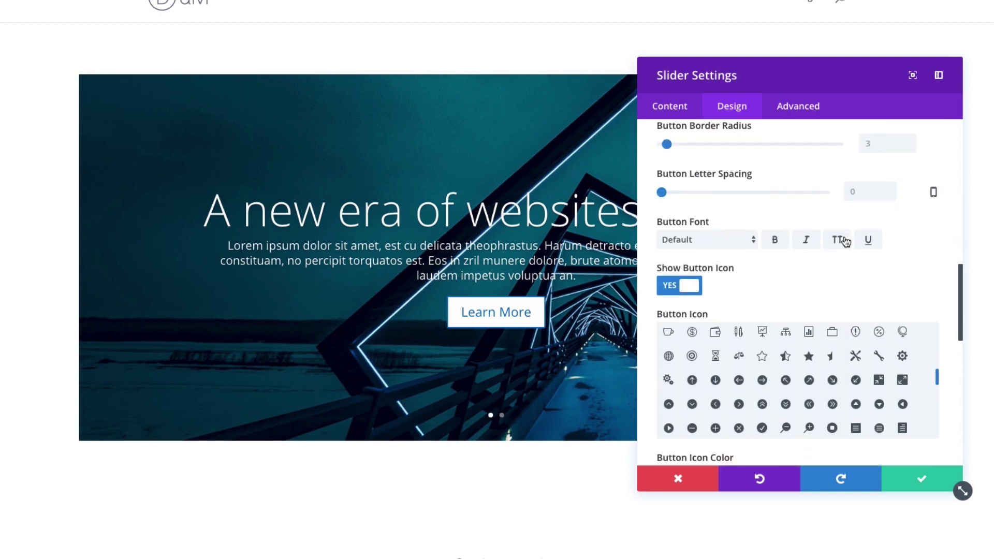
# Step: Test the Sizing width slider (leaving 100%), then open Spacing and Animation options
pyautogui.scroll(15, 843, 241)
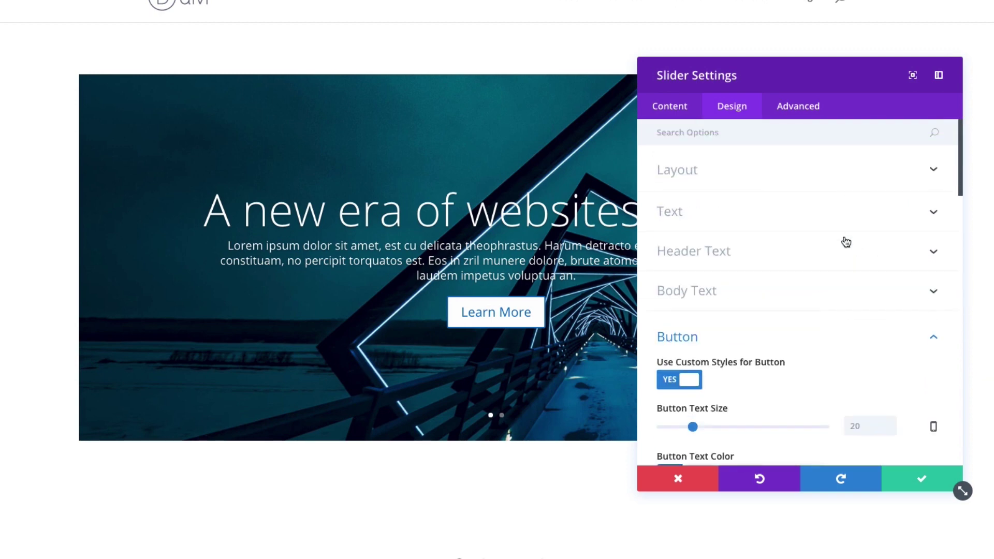
pyautogui.scroll(-3, 810, 274)
pyautogui.click(800, 284)
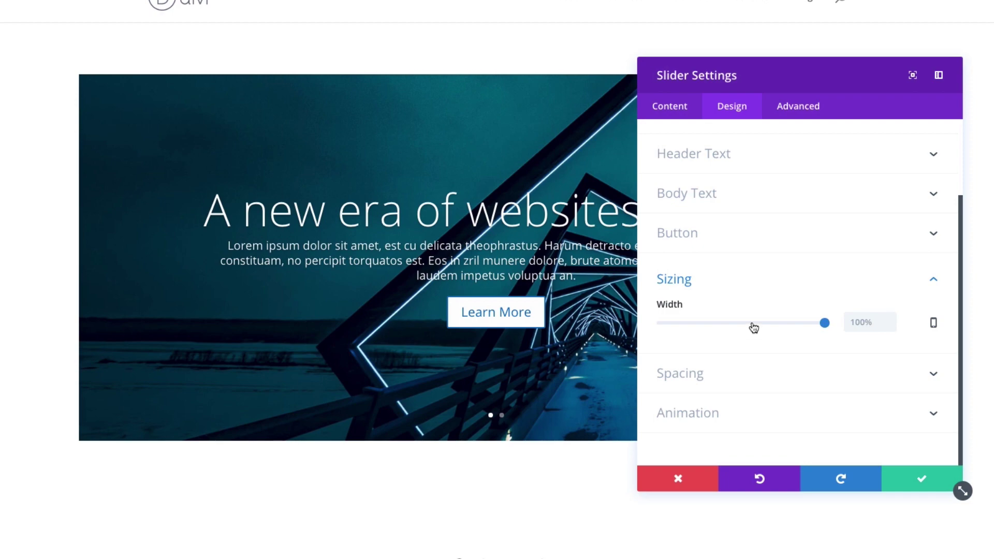
pyautogui.moveTo(754, 327); pyautogui.dragTo(848, 324)
pyautogui.click(793, 381)
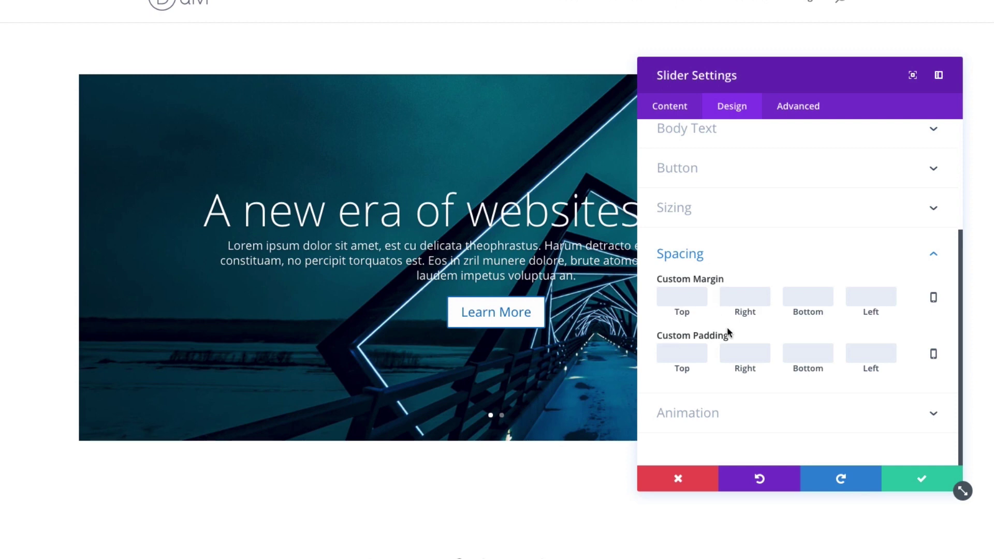
pyautogui.click(757, 417)
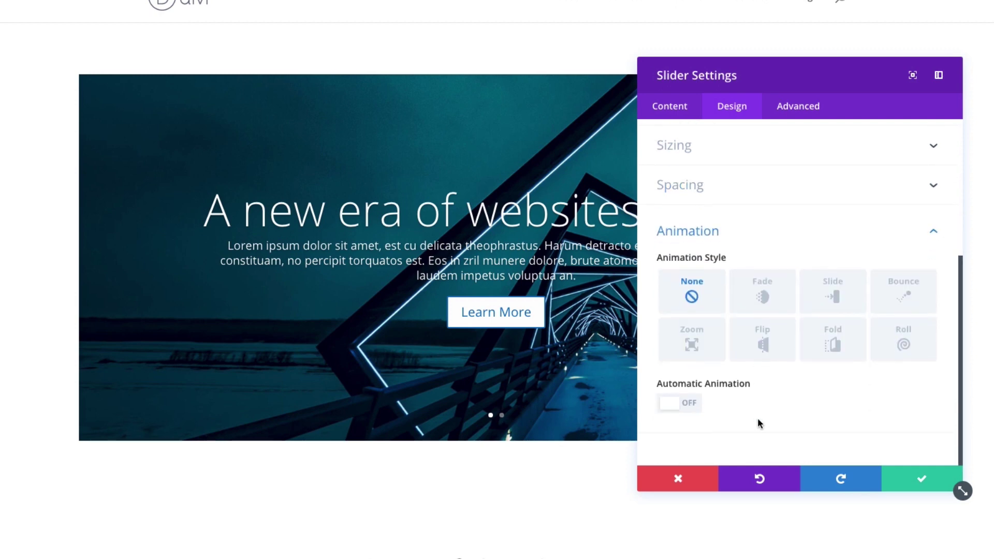
# Step: In the Advanced tab, expand the CSS ID & Classes and Custom CSS sections
pyautogui.click(799, 115)
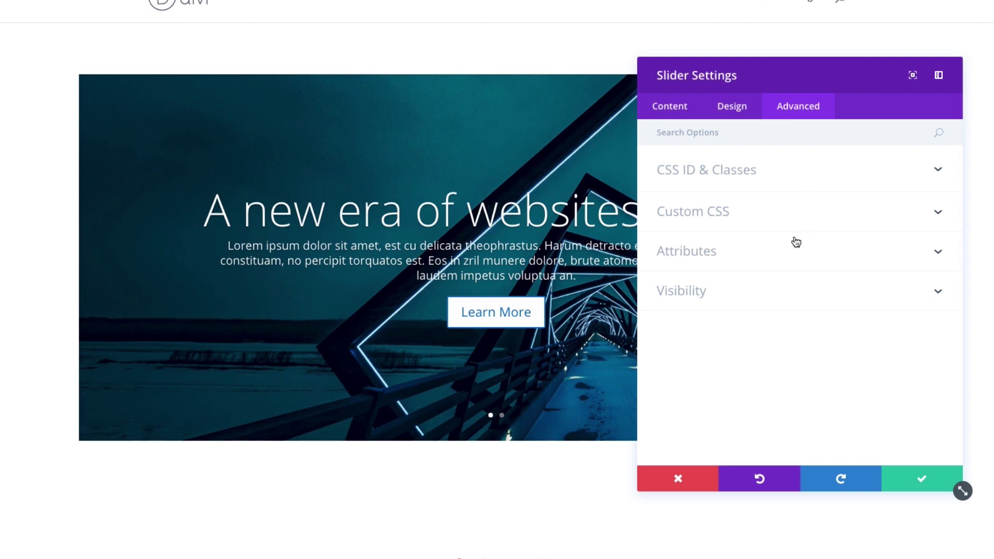
pyautogui.click(709, 186)
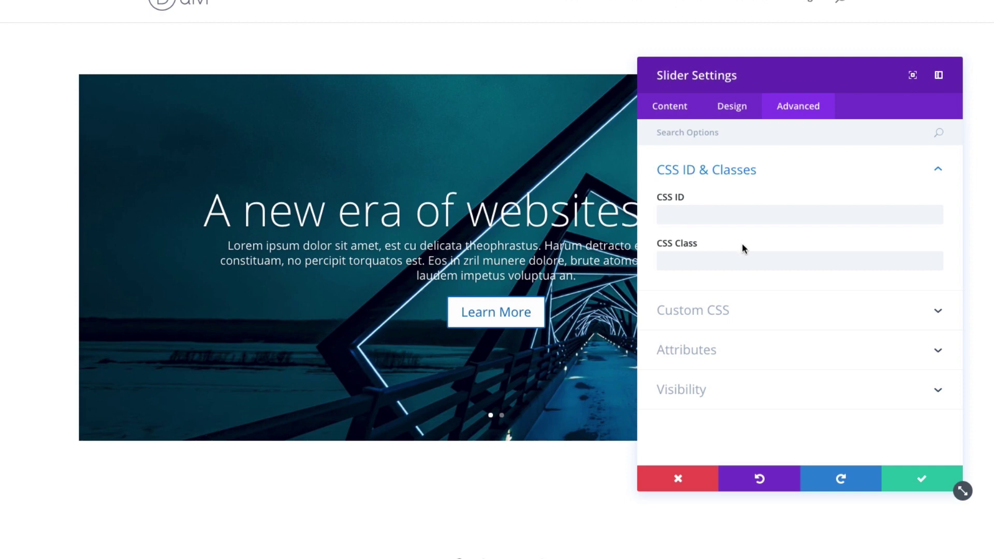
pyautogui.click(761, 317)
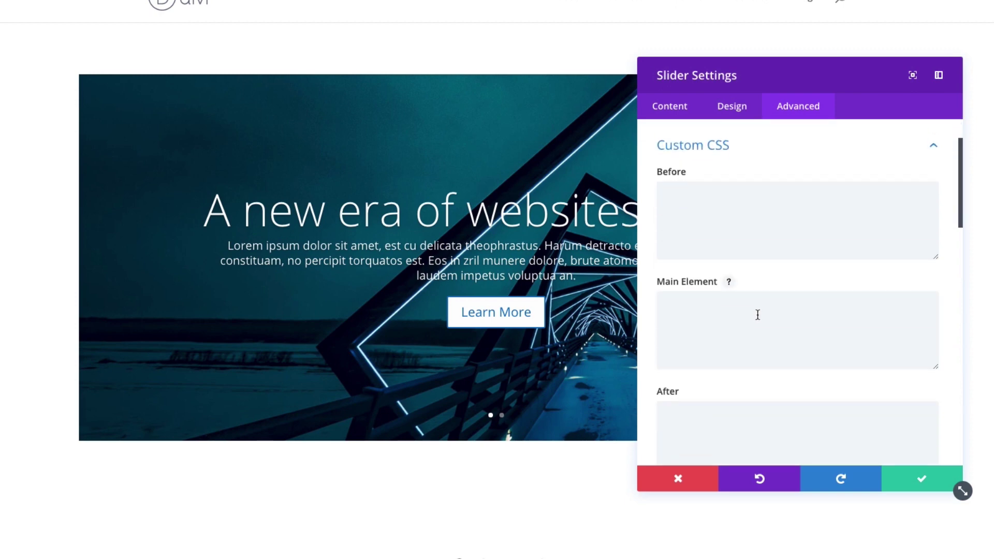
# Step: Expand Attributes to show the unchecked Button Relationship options
pyautogui.scroll(-1, 751, 353)
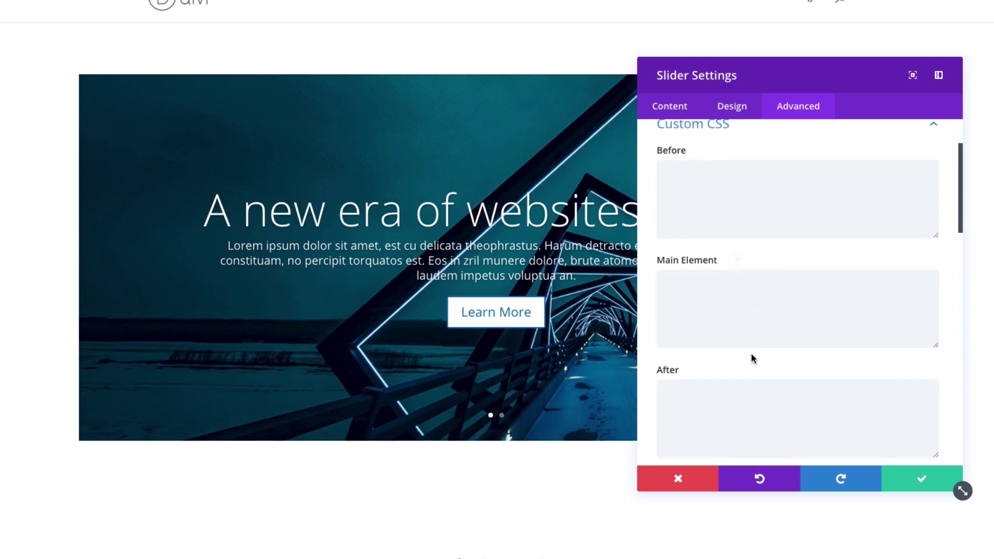
pyautogui.scroll(1, 752, 352)
pyautogui.scroll(-1, 752, 351)
pyautogui.scroll(1, 753, 351)
pyautogui.scroll(-3, 752, 350)
pyautogui.scroll(3, 751, 342)
pyautogui.scroll(-2, 746, 310)
pyautogui.scroll(-2, 742, 311)
pyautogui.scroll(-3, 722, 328)
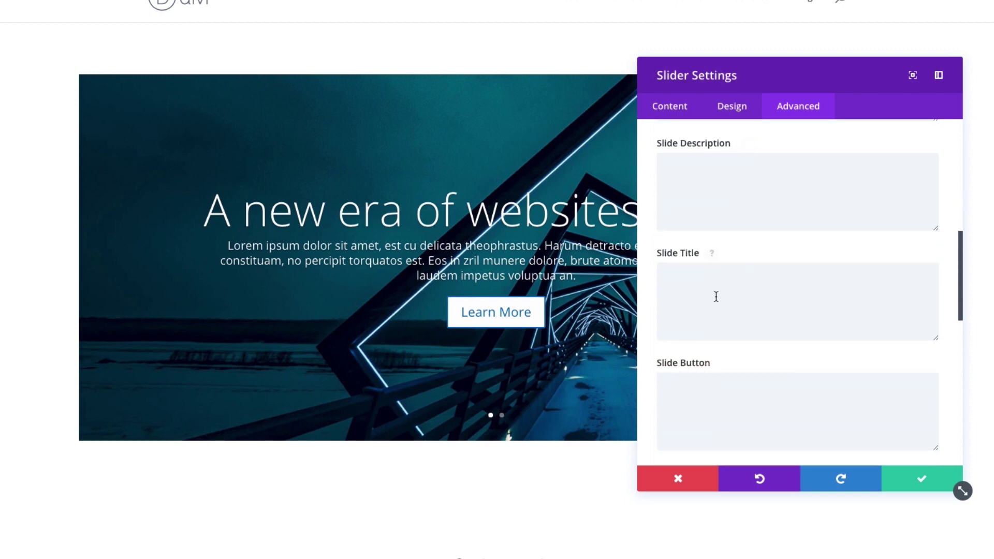
pyautogui.scroll(-5, 742, 365)
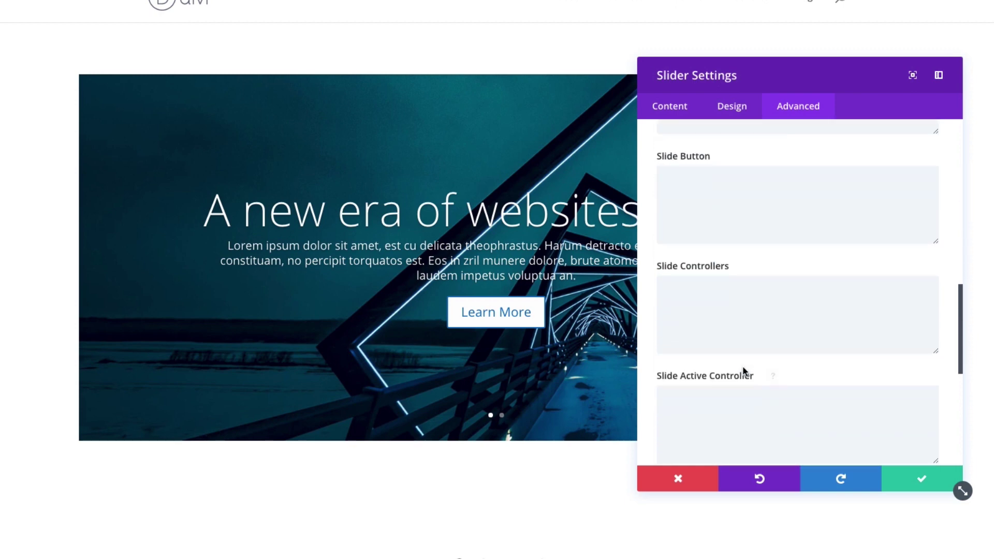
pyautogui.scroll(-5, 742, 365)
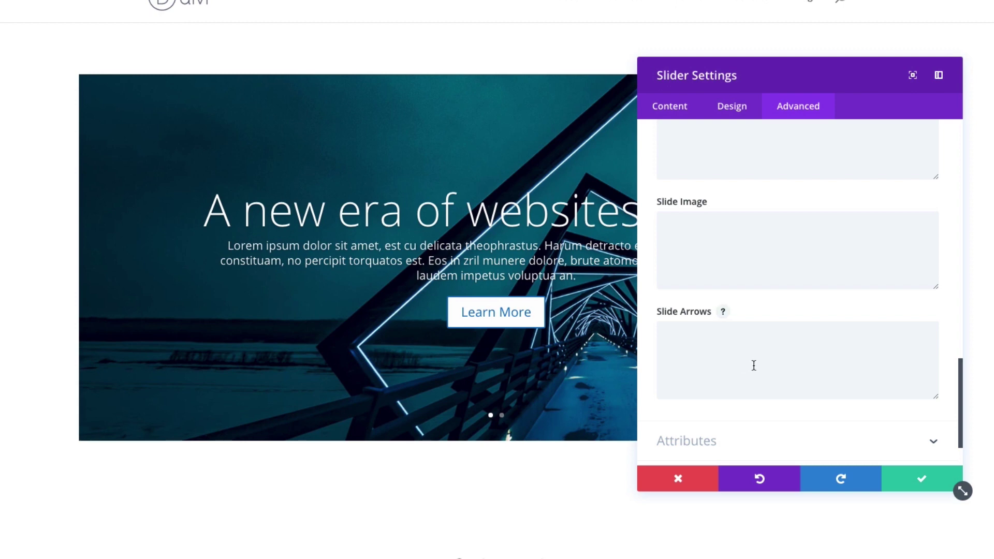
pyautogui.scroll(-2, 755, 362)
pyautogui.click(750, 380)
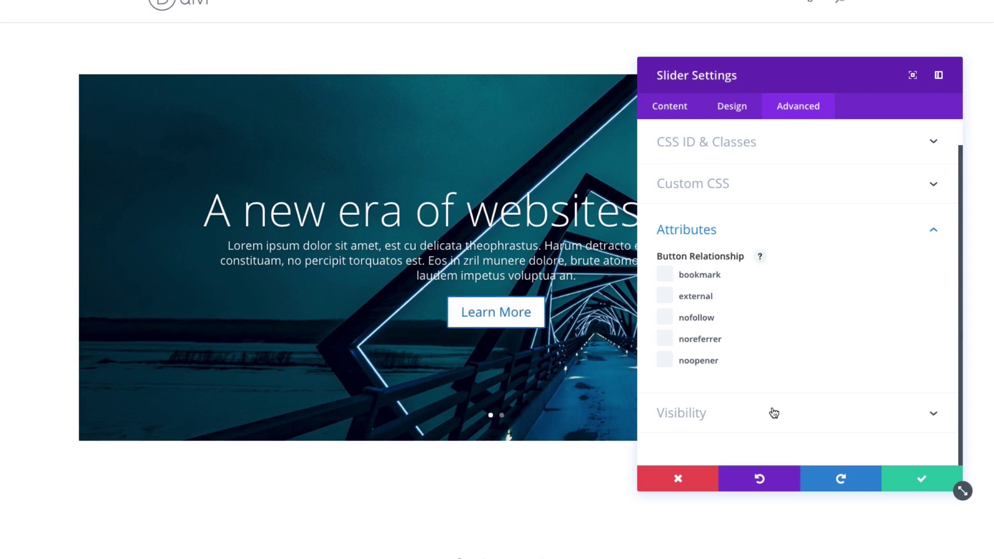
# Step: Expand the Advanced tab's Visibility section to view mobile and device-disable options
pyautogui.click(741, 427)
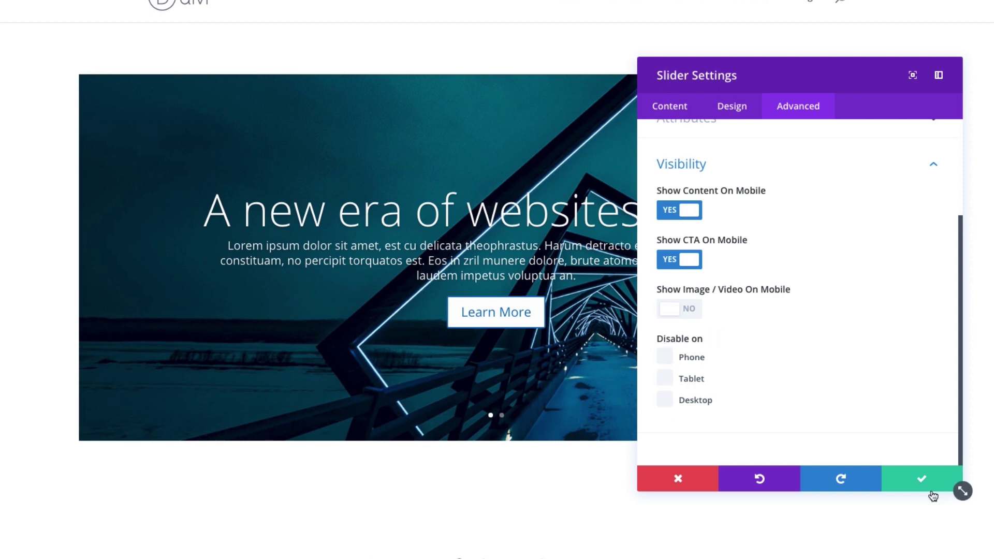
# Step: Discard the slider edits, delete the old bridge slider, and insert a new Slider module found by searching 'sli'
pyautogui.click(683, 477)
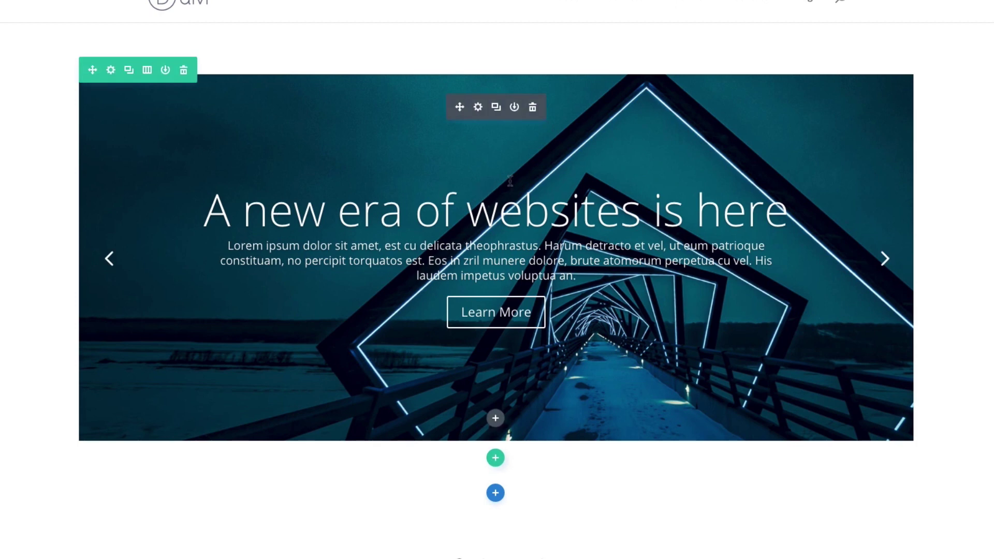
pyautogui.click(533, 108)
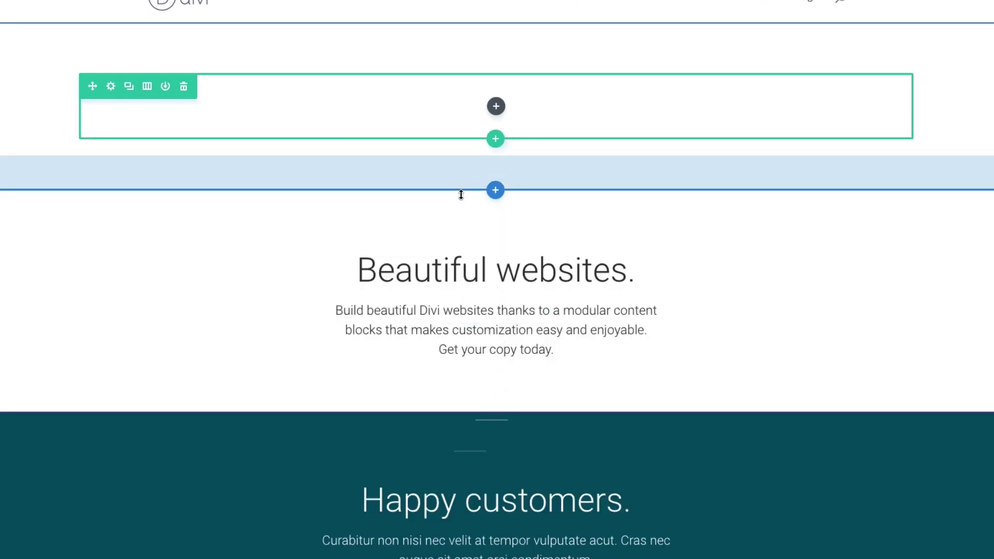
pyautogui.click(496, 106)
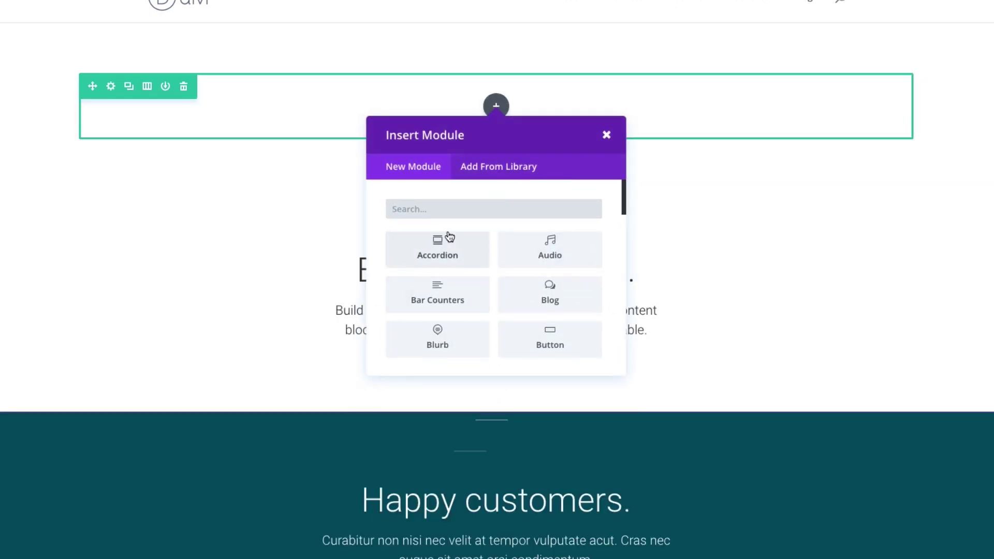
pyautogui.write('slider')
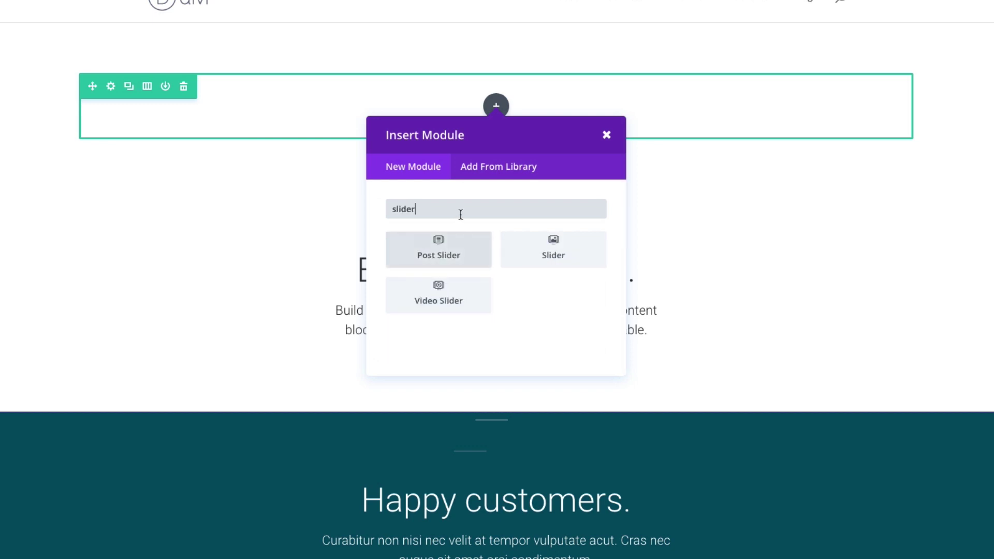
pyautogui.click(566, 258)
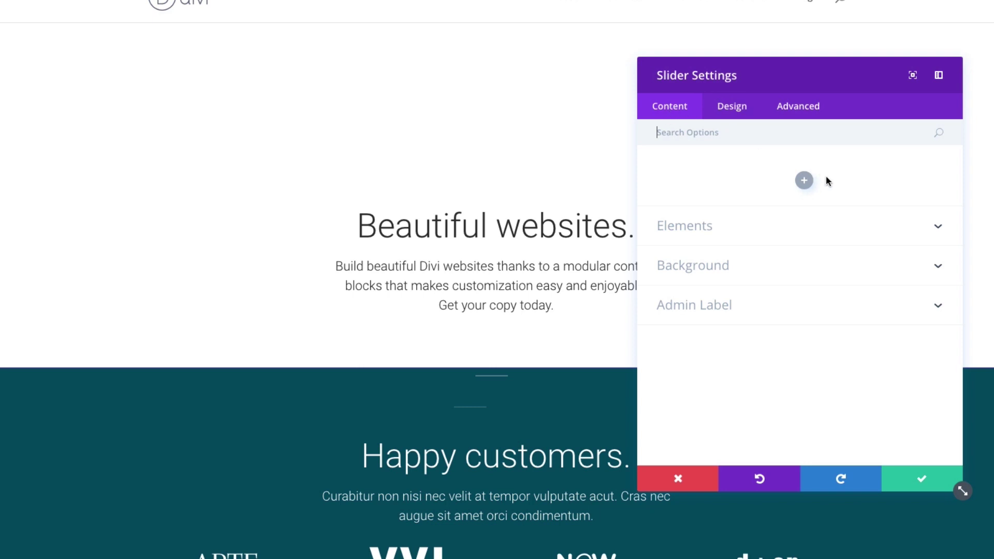
# Step: Add a slide with heading 'My New Header' and button text 'Learn More'
pyautogui.click(804, 181)
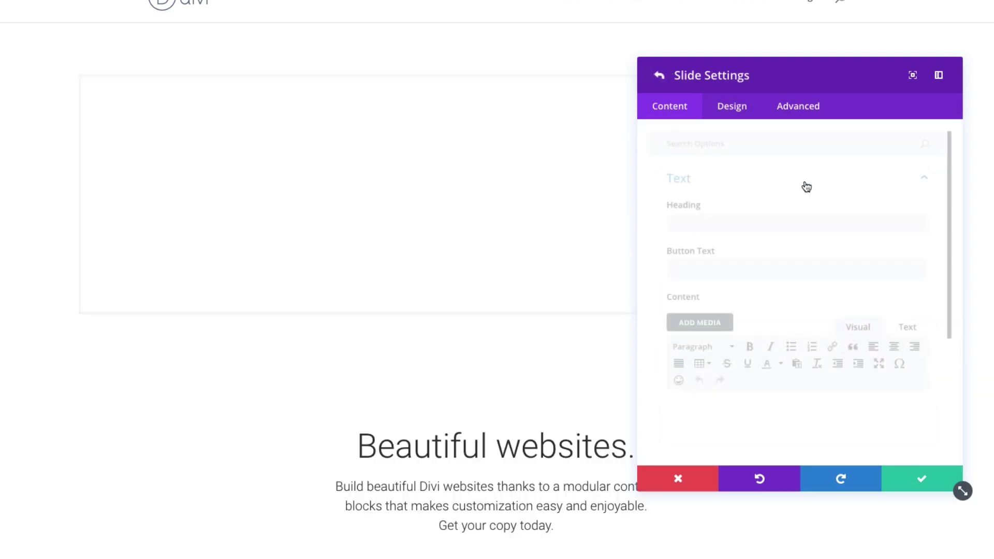
pyautogui.click(770, 219)
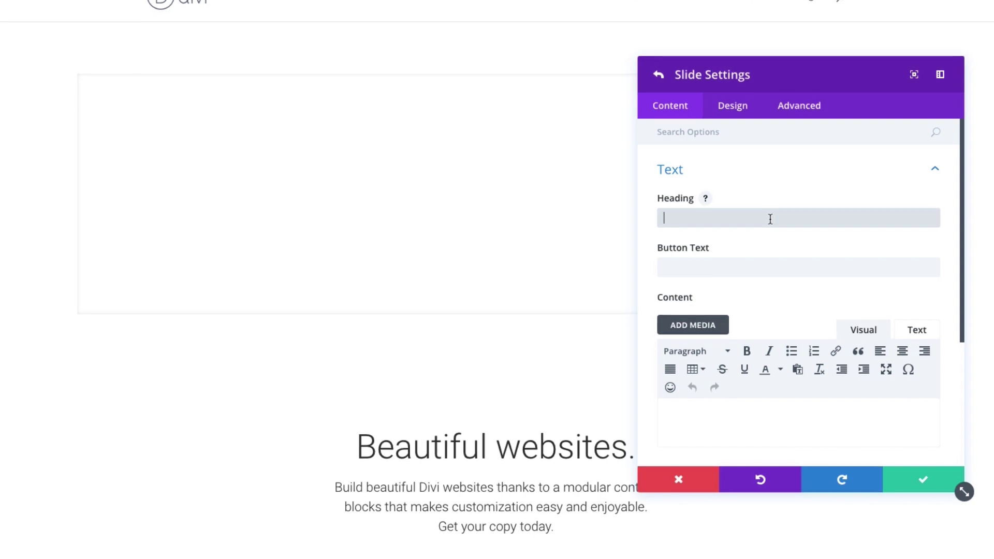
pyautogui.write('My New Header')
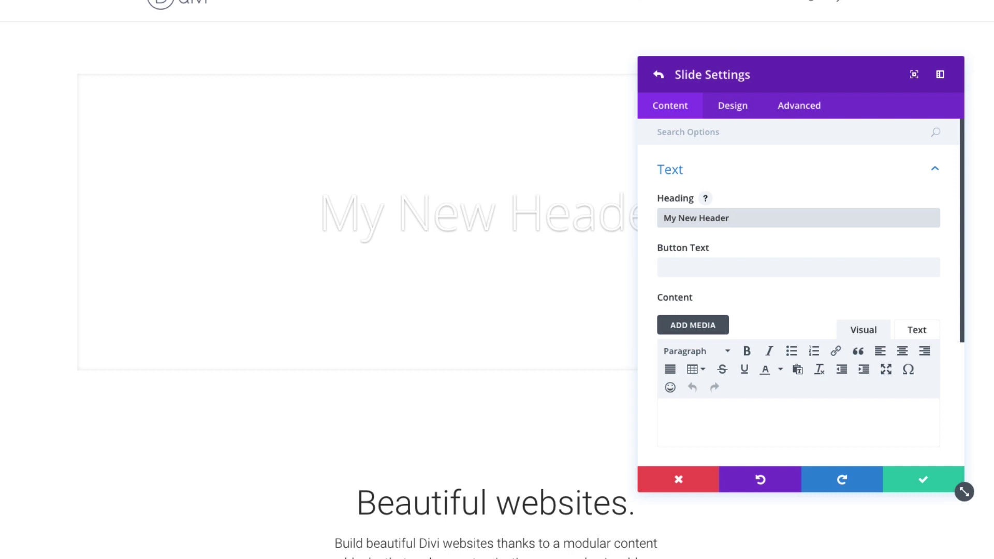
pyautogui.click(763, 266)
pyautogui.write('Learn More')
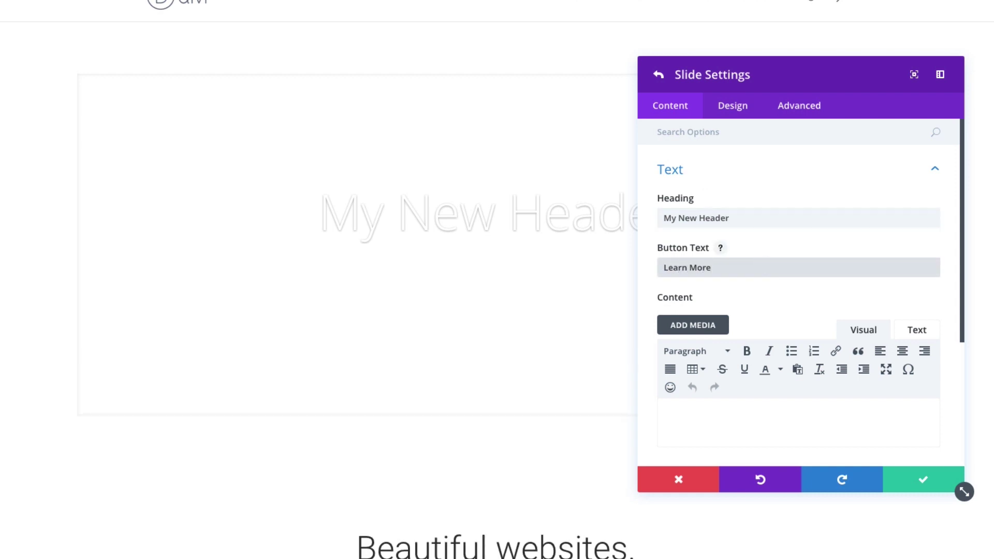
# Step: Paste the sentence about parallax and video backgrounds into the slide's body content
pyautogui.click(782, 405)
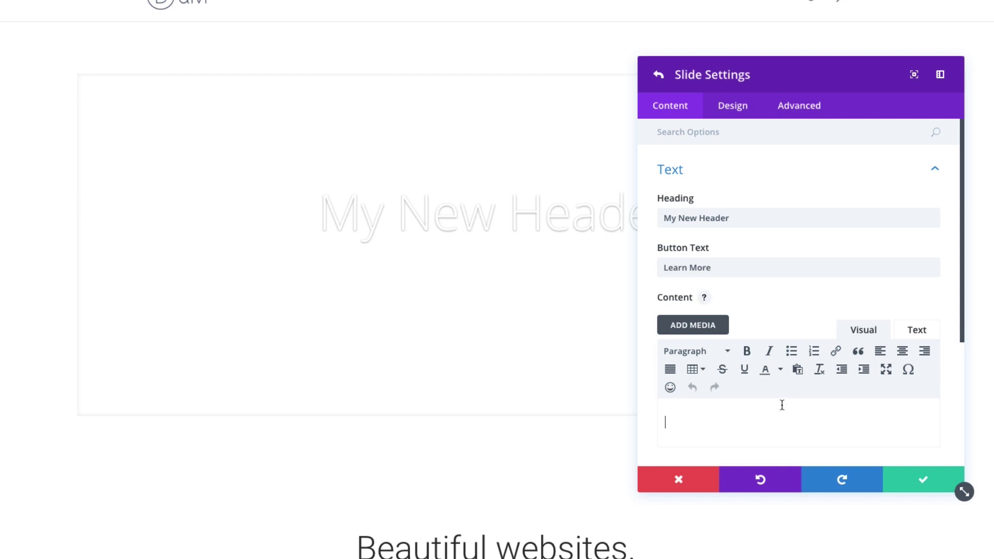
pyautogui.write('Divi sliders support parallax backgrounds, as well as video backgrounds!')
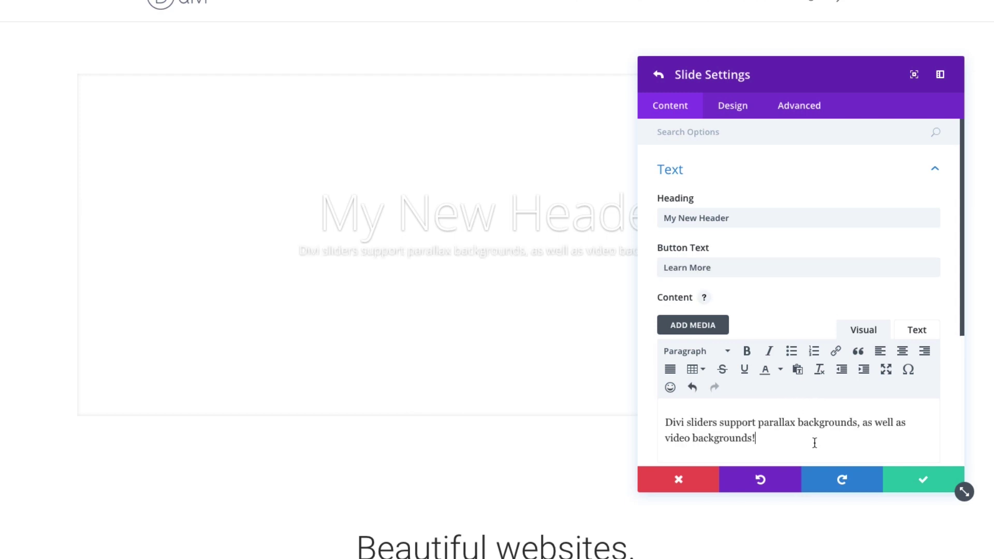
pyautogui.scroll(-1, 797, 440)
pyautogui.moveTo(756, 421); pyautogui.dragTo(648, 400)
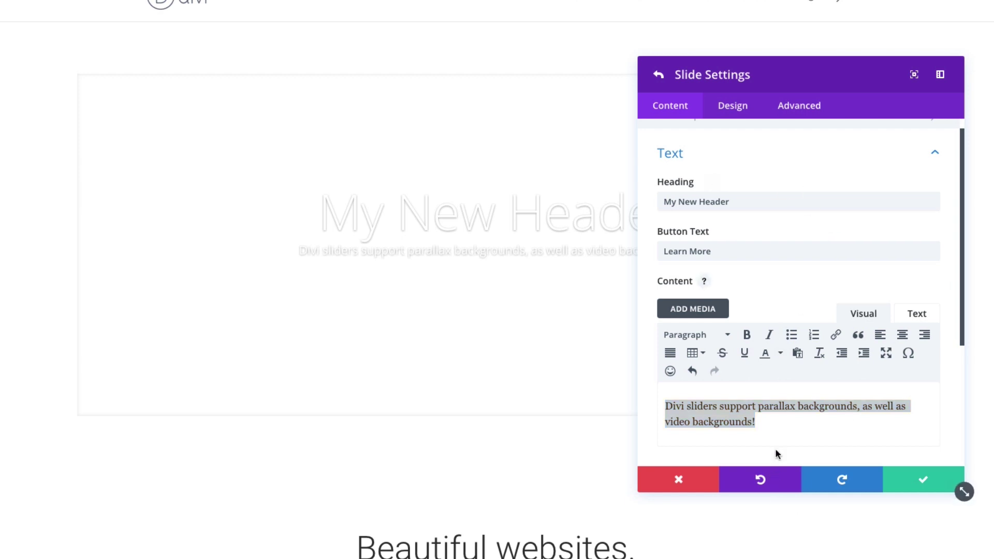
pyautogui.click(774, 422)
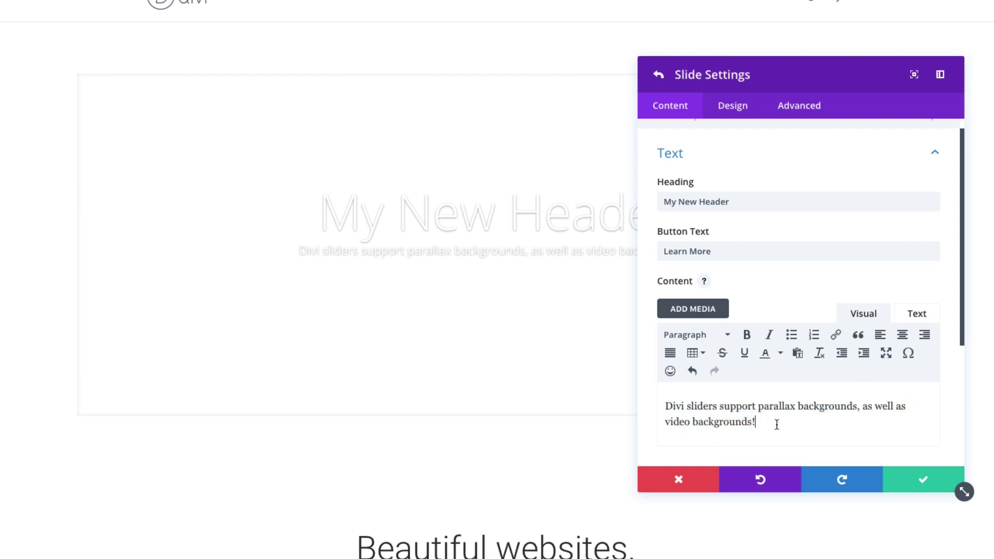
pyautogui.scroll(-3, 764, 231)
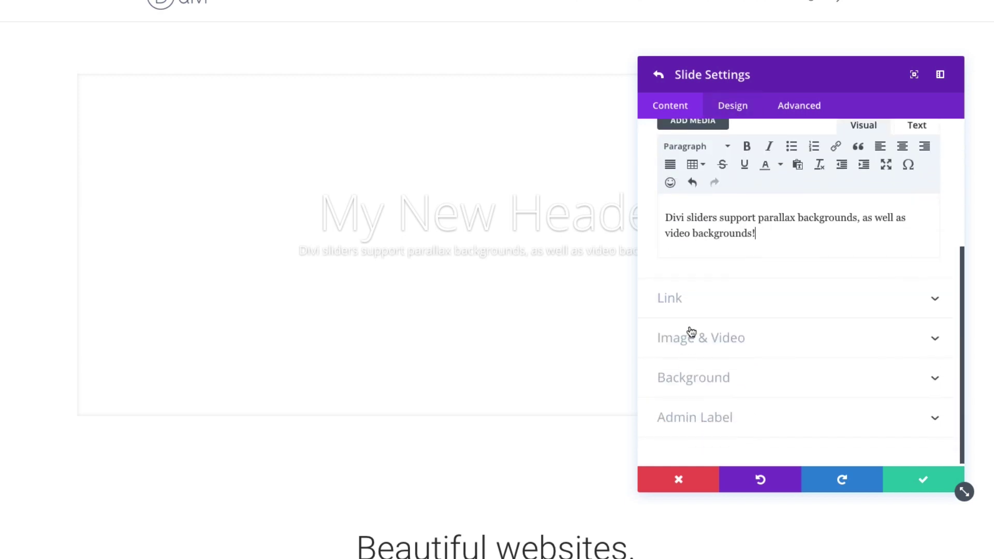
# Step: Set the slide image to the teal bridge photo background-2-2 from the Media Library
pyautogui.click(697, 311)
pyautogui.click(701, 266)
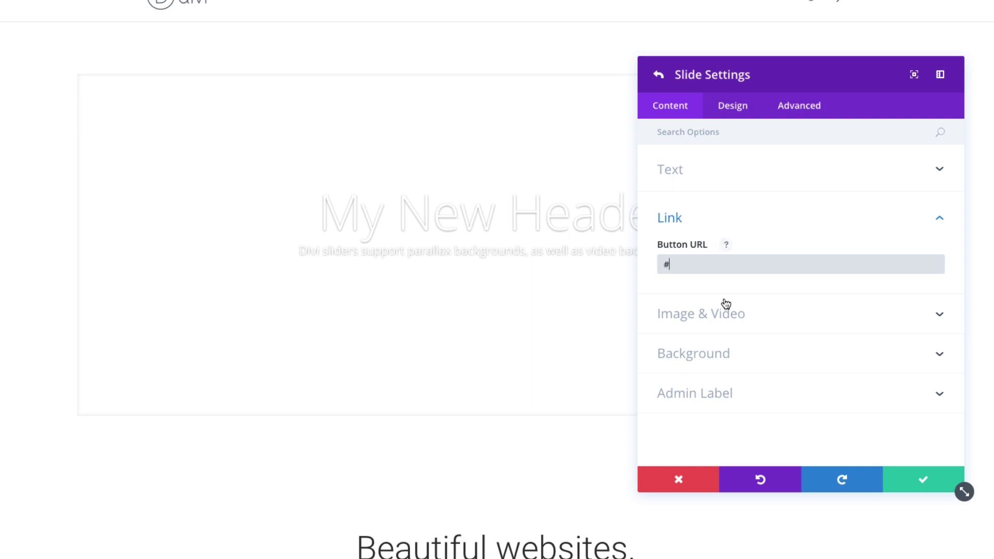
pyautogui.click(794, 321)
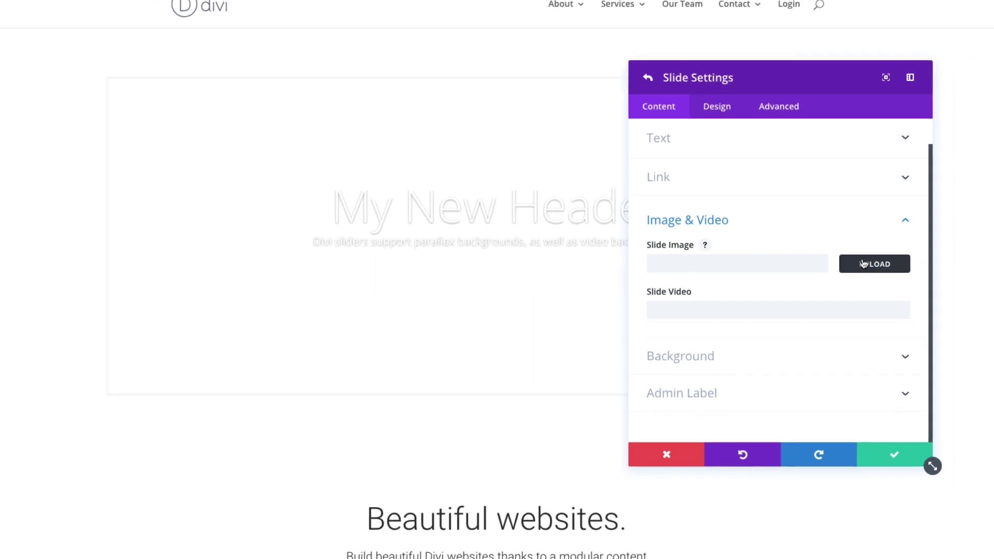
pyautogui.scroll(1, 694, 245)
pyautogui.scroll(-1, 693, 244)
pyautogui.scroll(1, 692, 244)
pyautogui.click(824, 268)
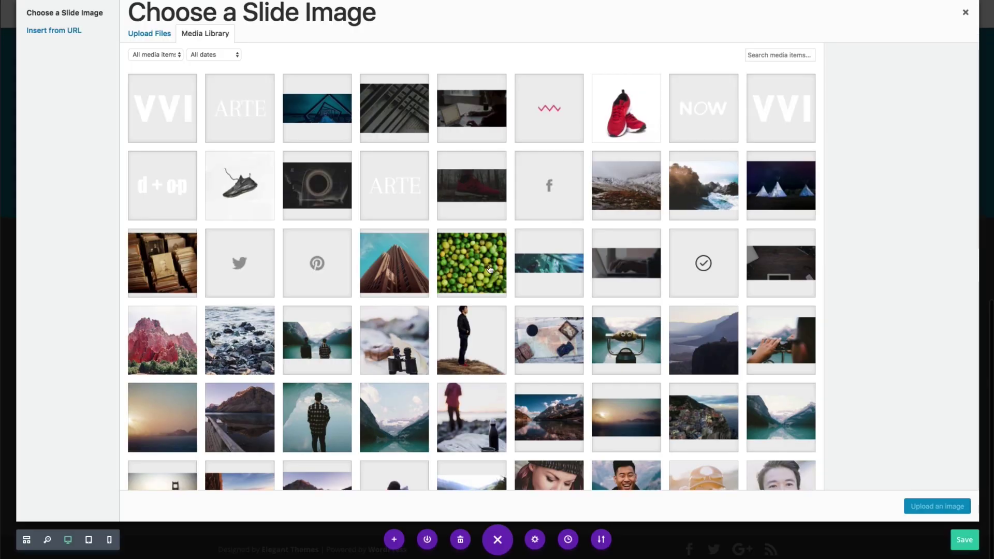
pyautogui.click(328, 125)
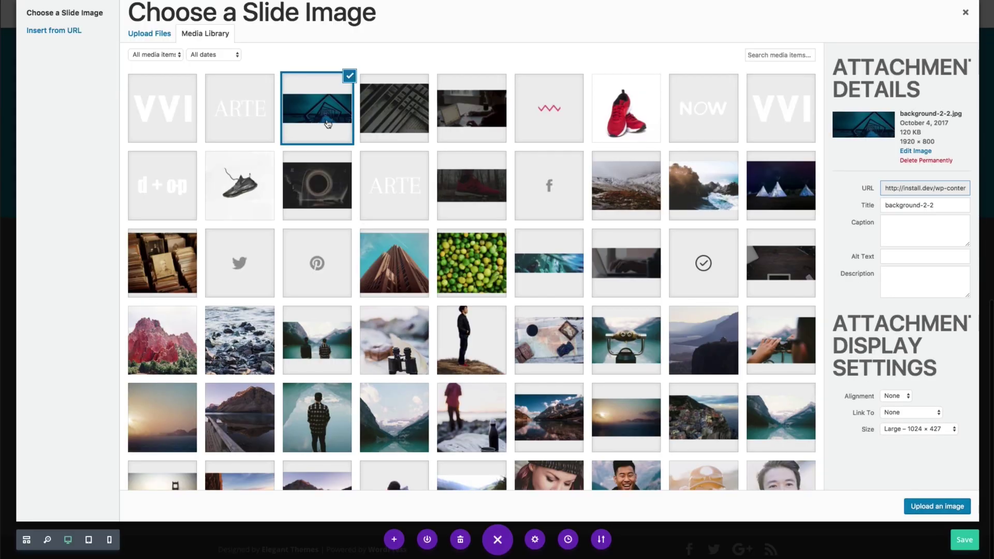
pyautogui.click(937, 507)
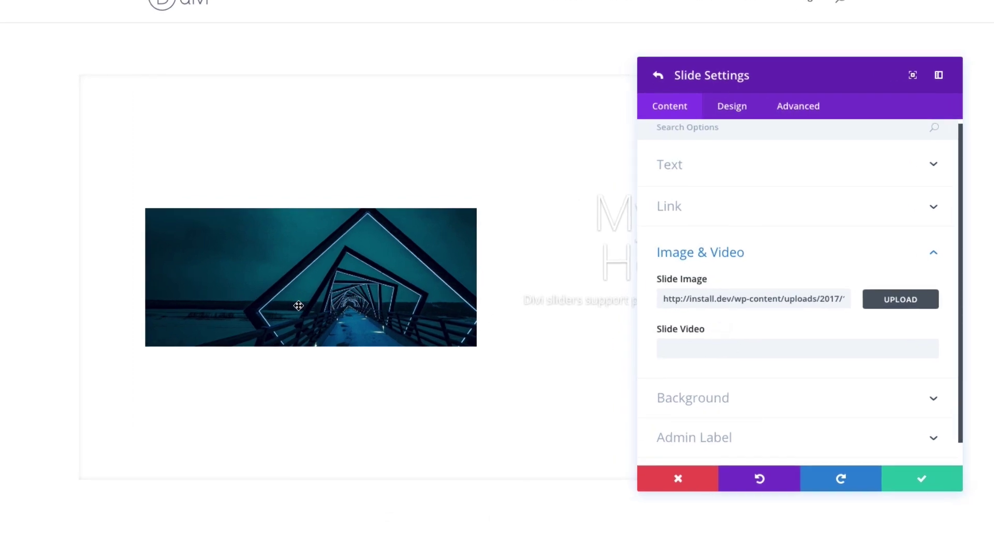
pyautogui.moveTo(844, 73); pyautogui.dragTo(261, 104)
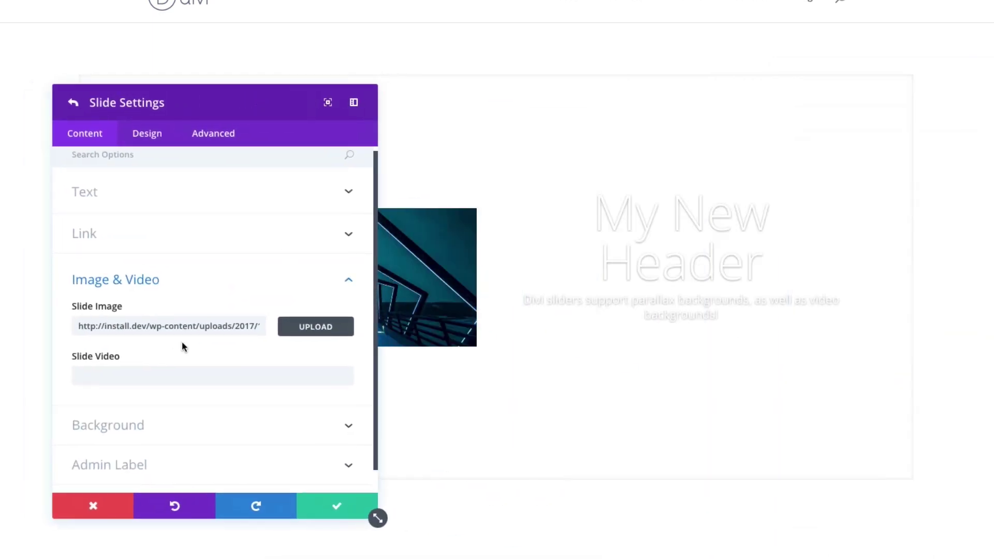
# Step: Give the slide a solid black #000000 background colour, then go back to Slider Settings
pyautogui.click(186, 435)
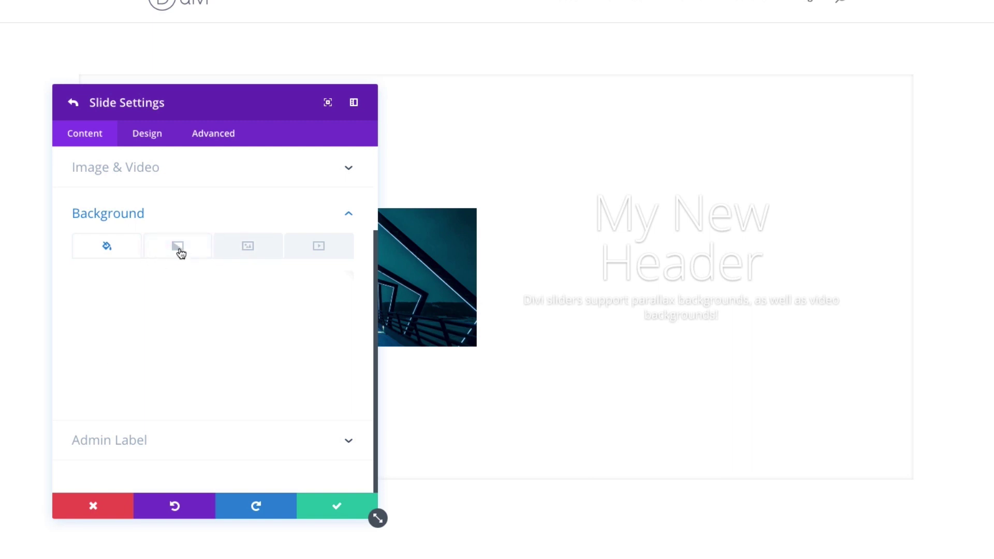
pyautogui.click(115, 255)
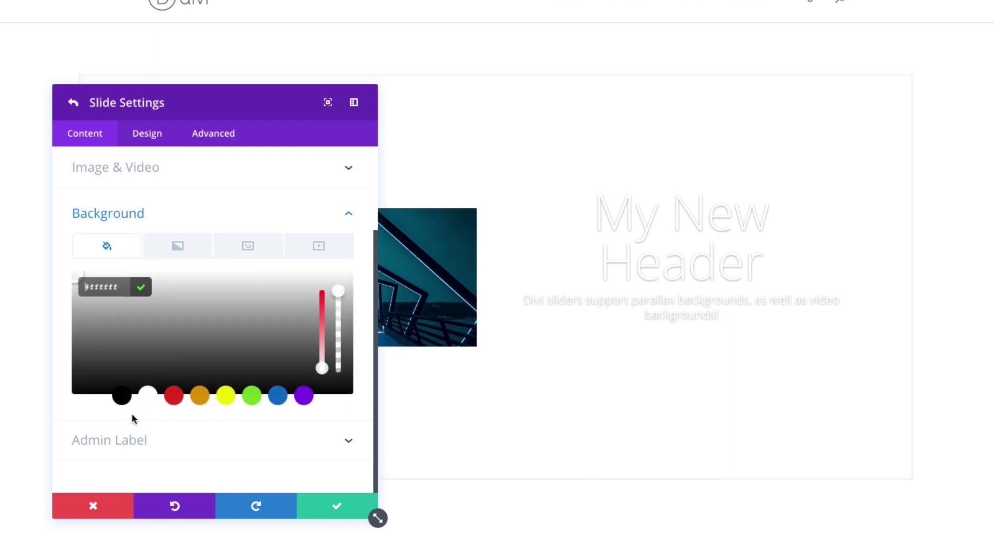
pyautogui.click(127, 402)
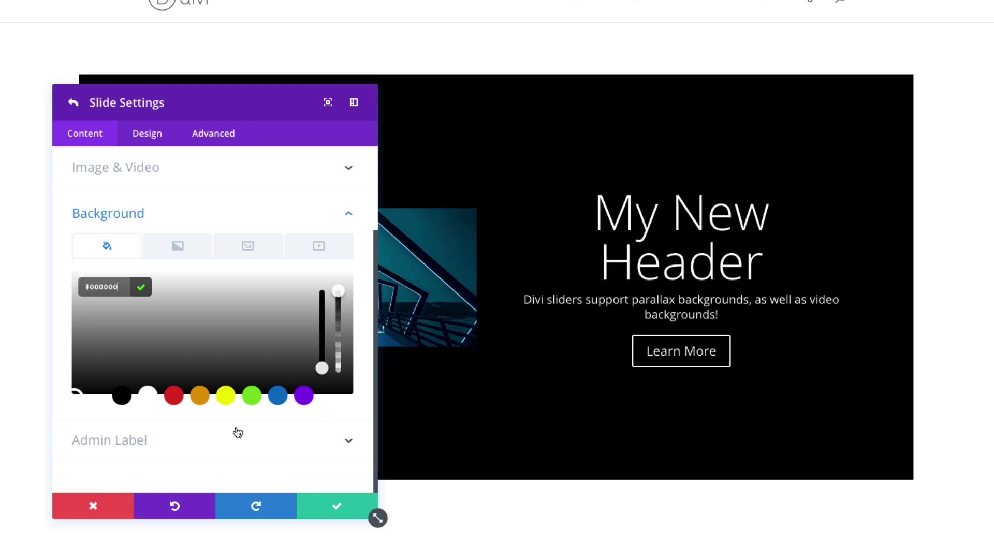
pyautogui.click(323, 512)
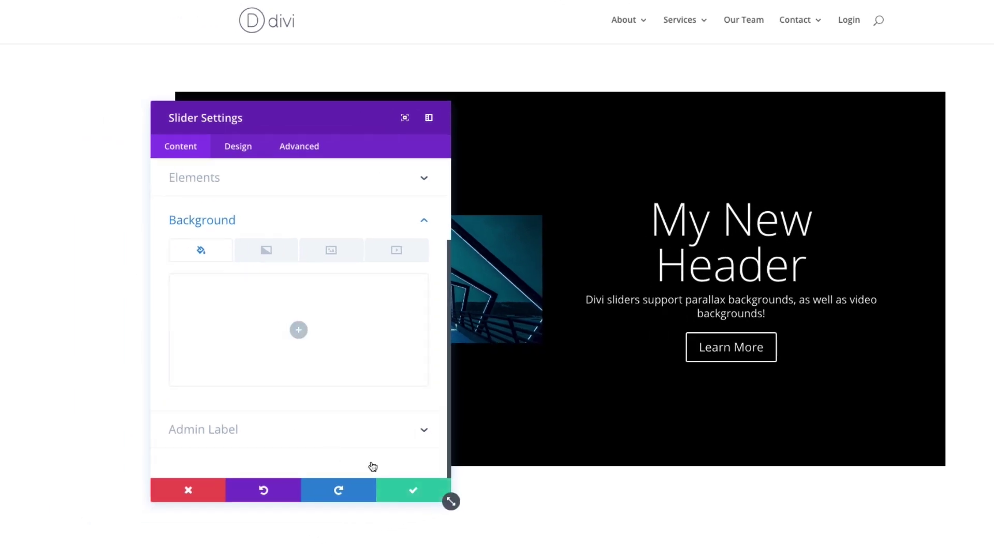
pyautogui.scroll(3, 291, 340)
pyautogui.moveTo(309, 118); pyautogui.dragTo(180, 89)
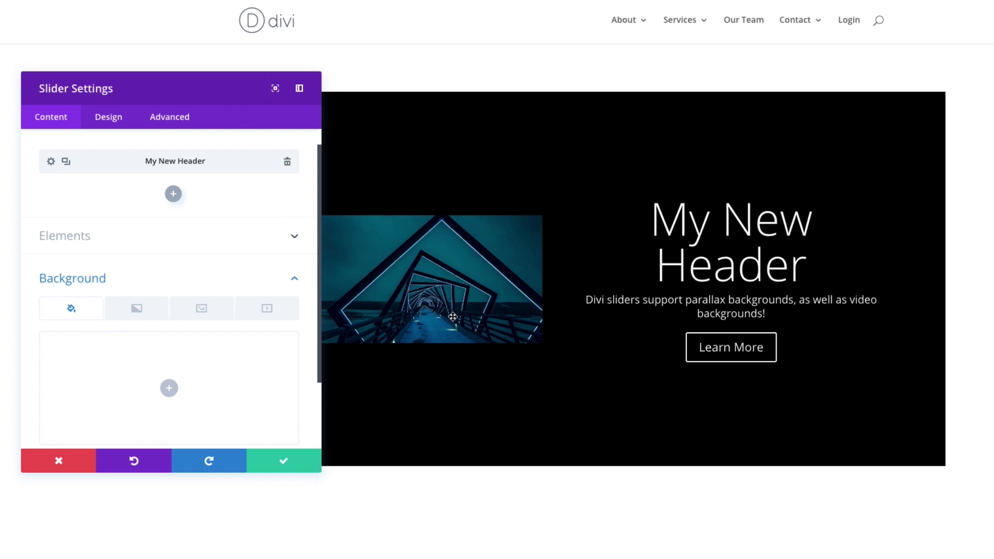
pyautogui.scroll(1, 222, 304)
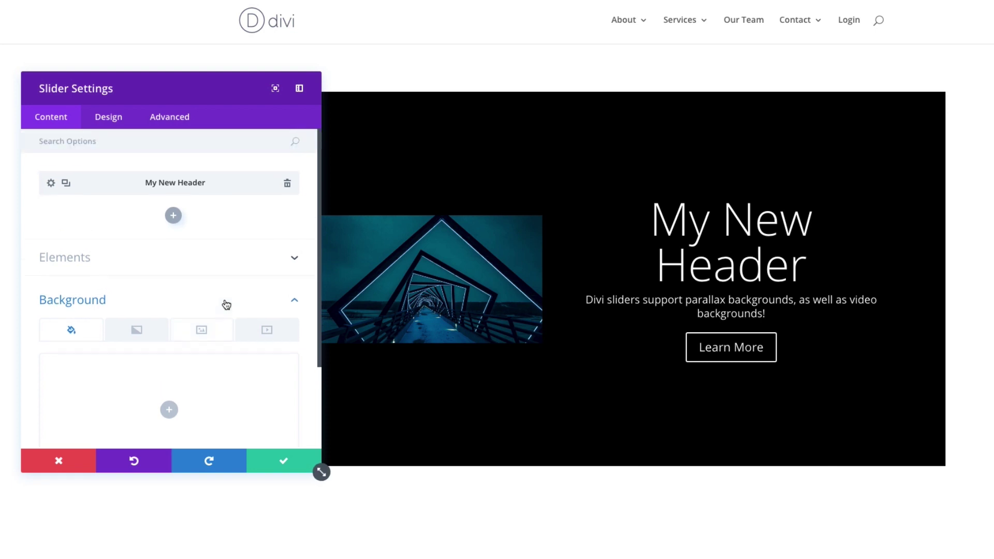
pyautogui.click(51, 185)
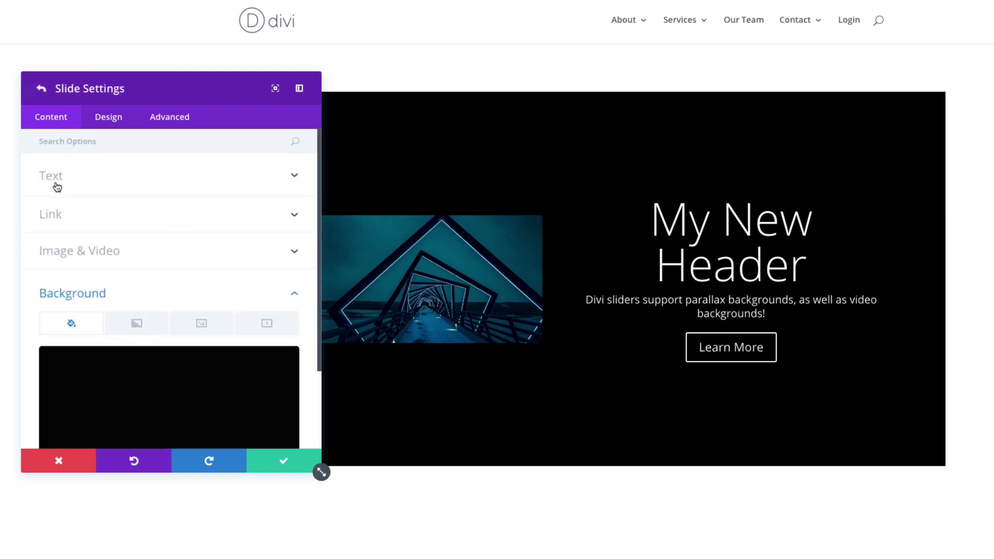
pyautogui.scroll(-1, 131, 266)
pyautogui.scroll(-1, 141, 254)
pyautogui.scroll(1, 130, 254)
pyautogui.click(121, 243)
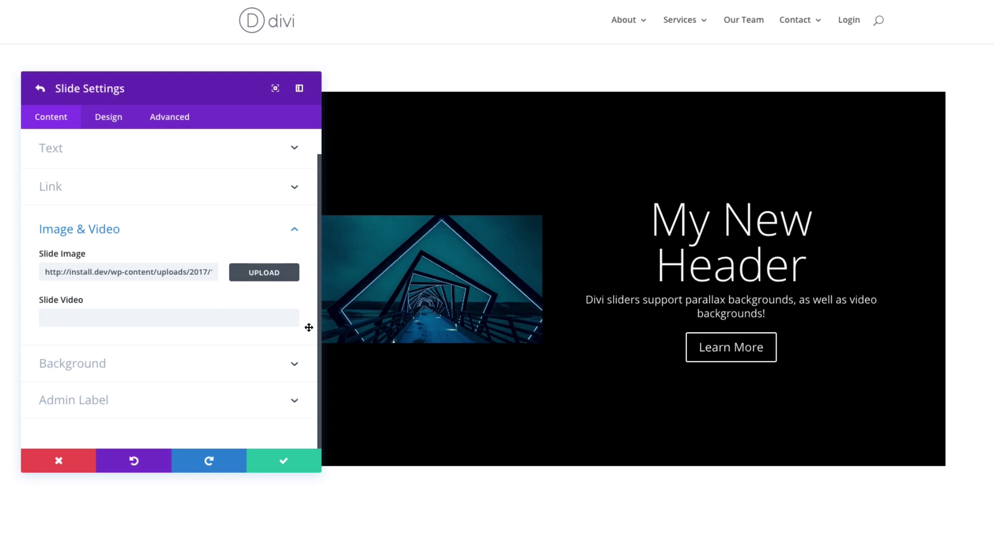
pyautogui.click(171, 319)
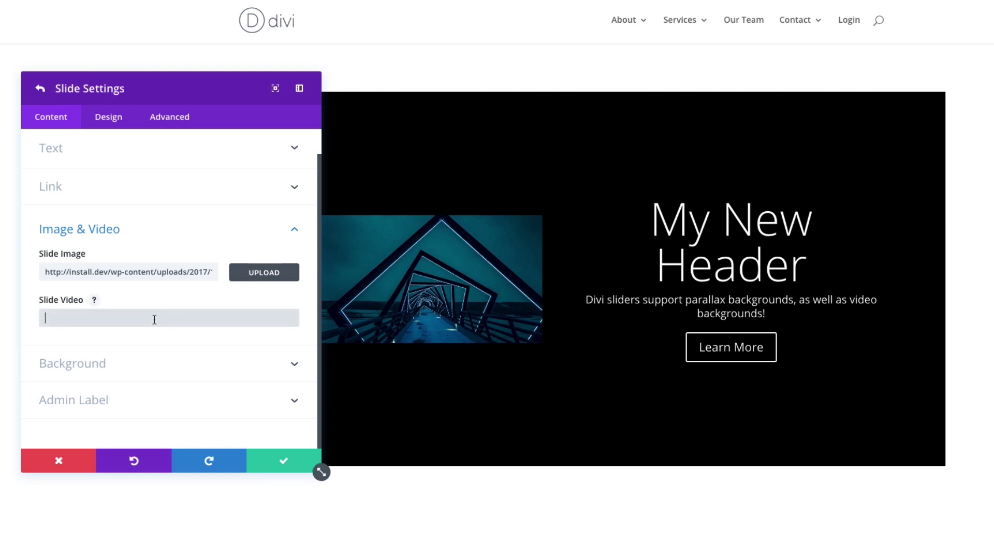
pyautogui.click(95, 301)
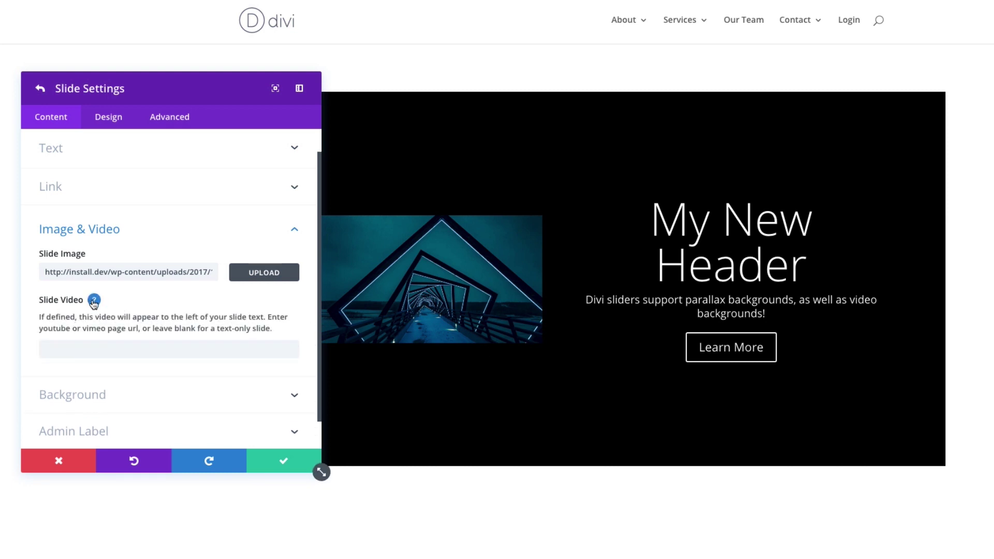
pyautogui.click(95, 301)
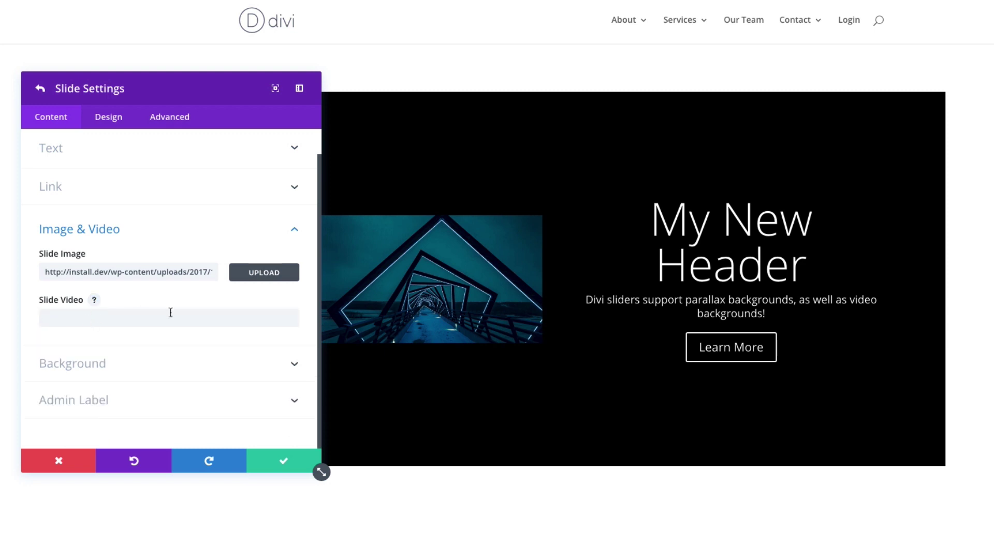
# Step: Clear the slide image URL and set background-2-2.jpg as the slide's background image
pyautogui.click(180, 272)
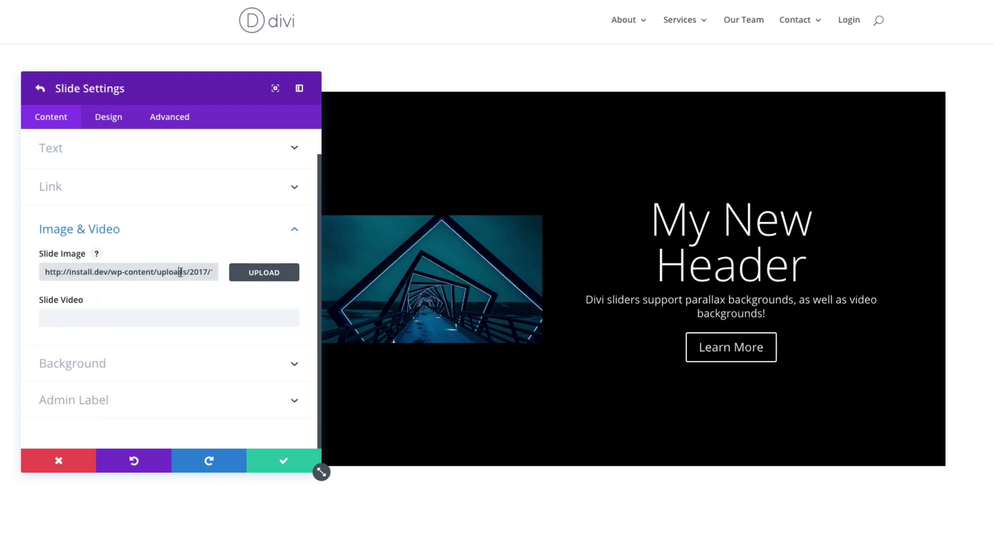
pyautogui.tripleClick(181, 272)
pyautogui.press('BackSpace')
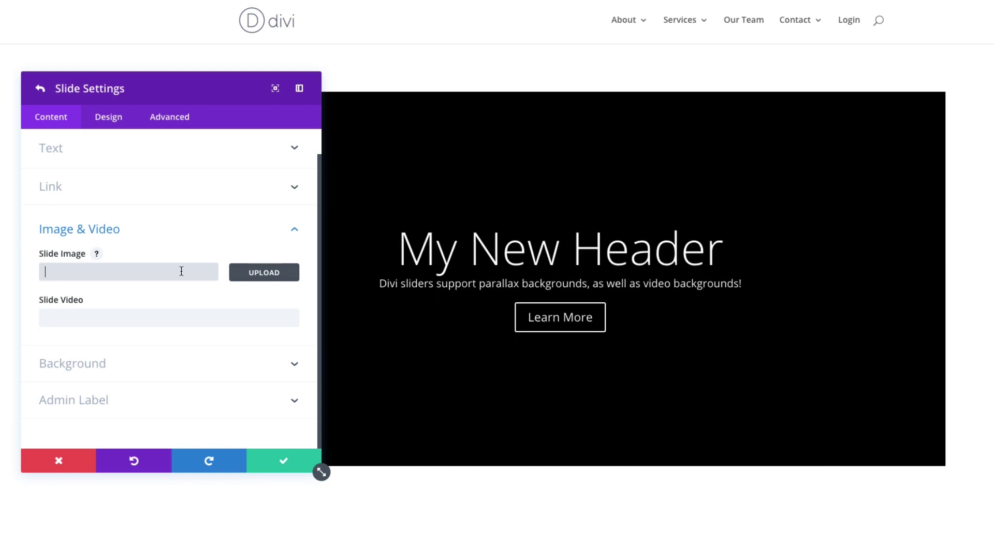
pyautogui.click(96, 371)
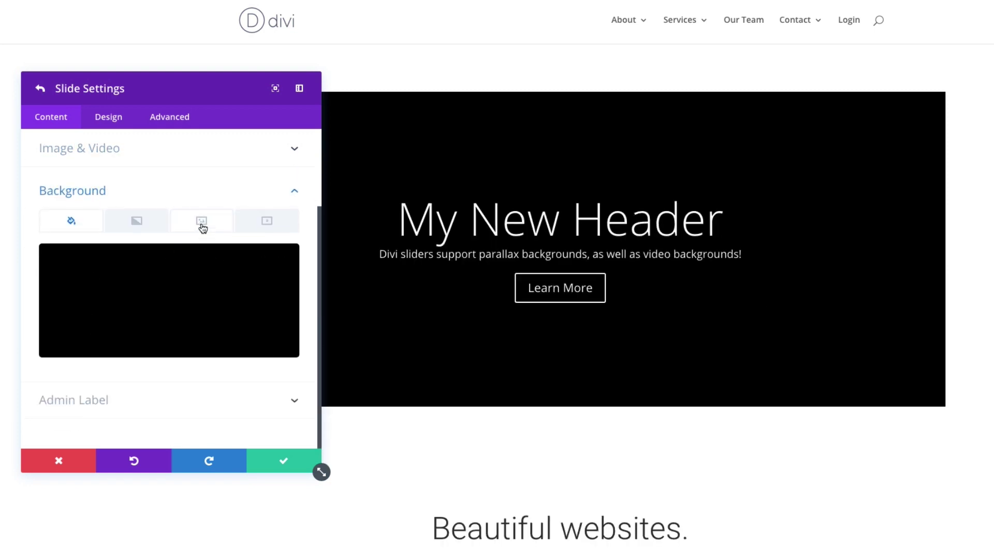
pyautogui.click(204, 228)
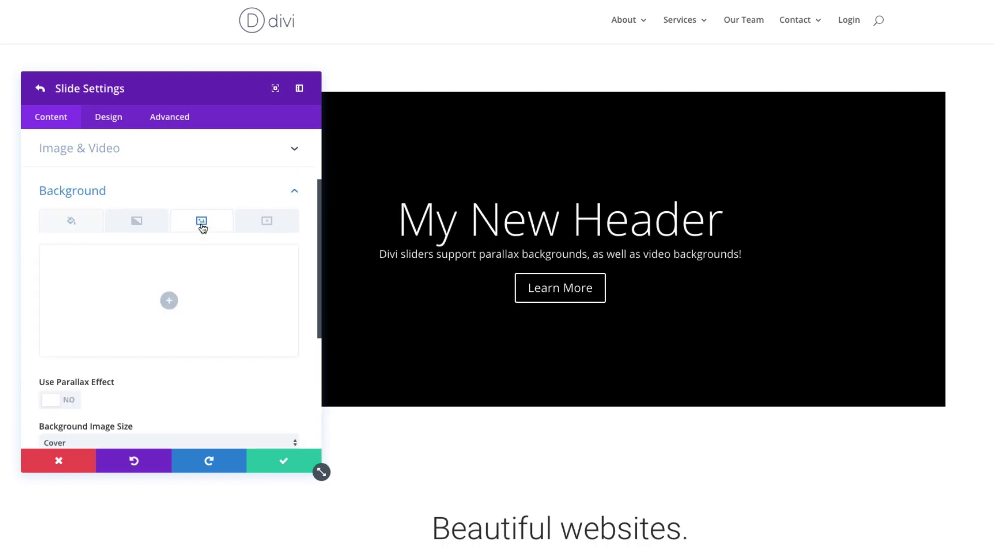
pyautogui.click(169, 301)
pyautogui.click(322, 122)
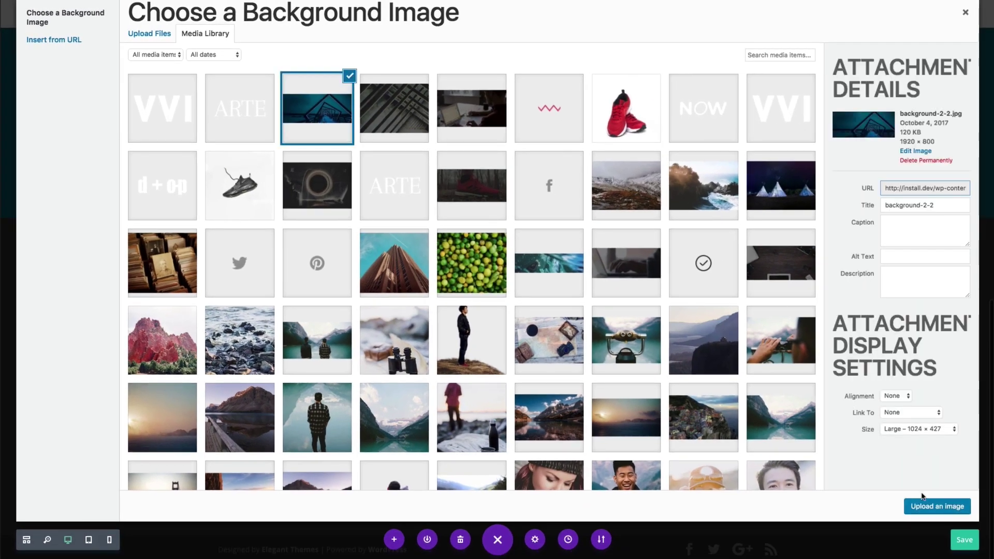
pyautogui.click(925, 510)
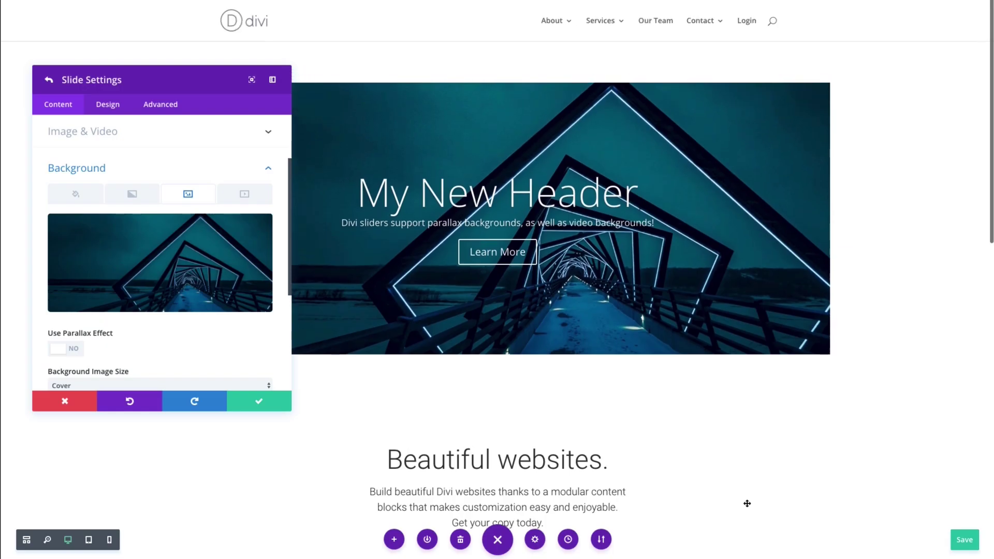
# Step: Leave parallax off for the bridge background after briefly turning it on
pyautogui.scroll(-3, 165, 301)
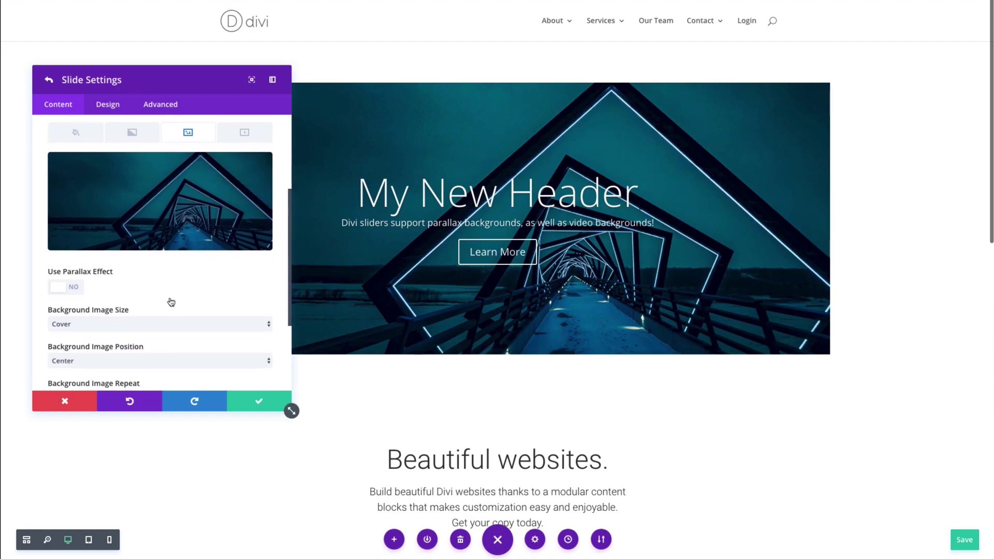
pyautogui.click(78, 280)
pyautogui.scroll(-2, 516, 259)
pyautogui.scroll(2, 517, 259)
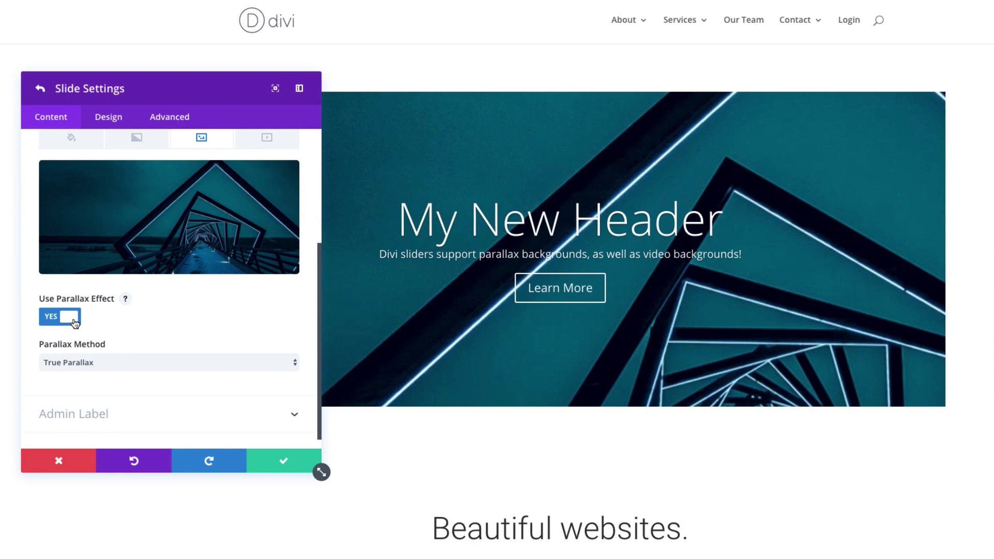
pyautogui.click(75, 318)
pyautogui.scroll(-3, 200, 321)
pyautogui.scroll(3, 200, 322)
pyautogui.scroll(-3, 199, 322)
pyautogui.scroll(6, 200, 322)
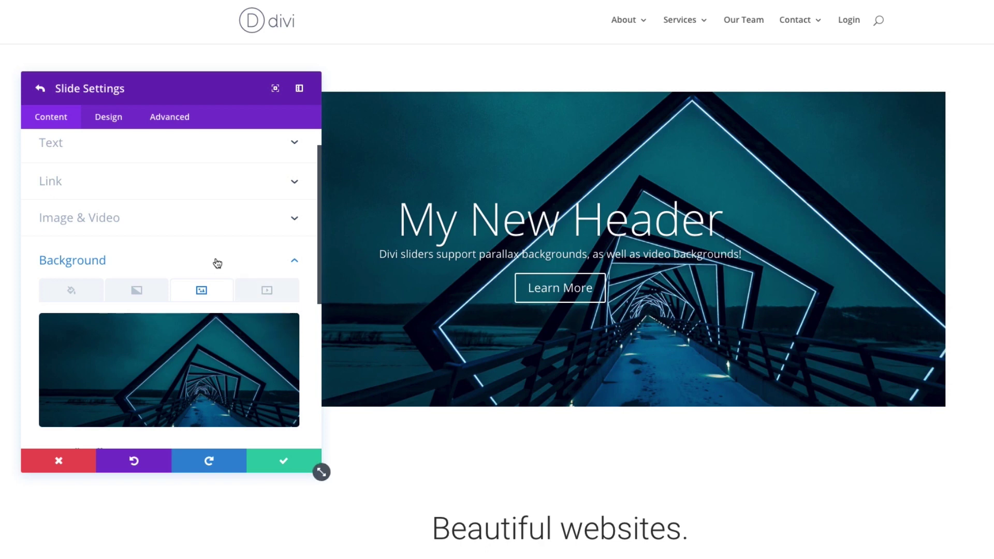
pyautogui.scroll(-2, 218, 263)
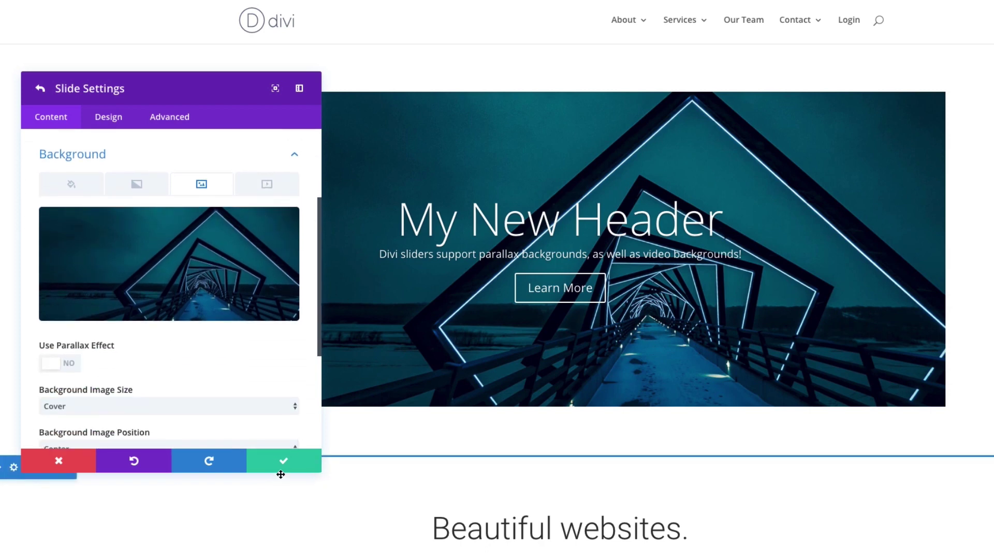
# Step: Enable a background overlay on the slide in blue, lowered to a translucent opacity
pyautogui.click(115, 118)
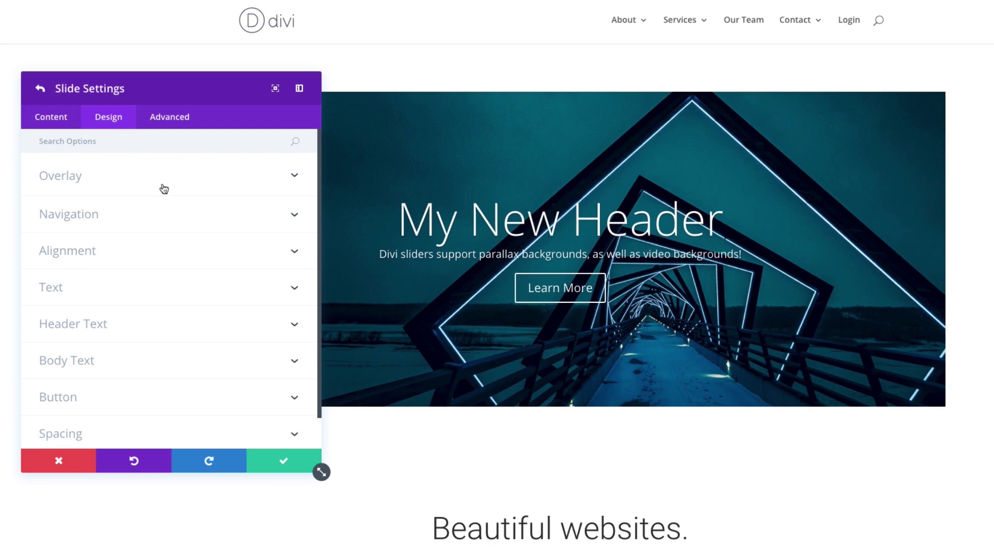
pyautogui.click(127, 194)
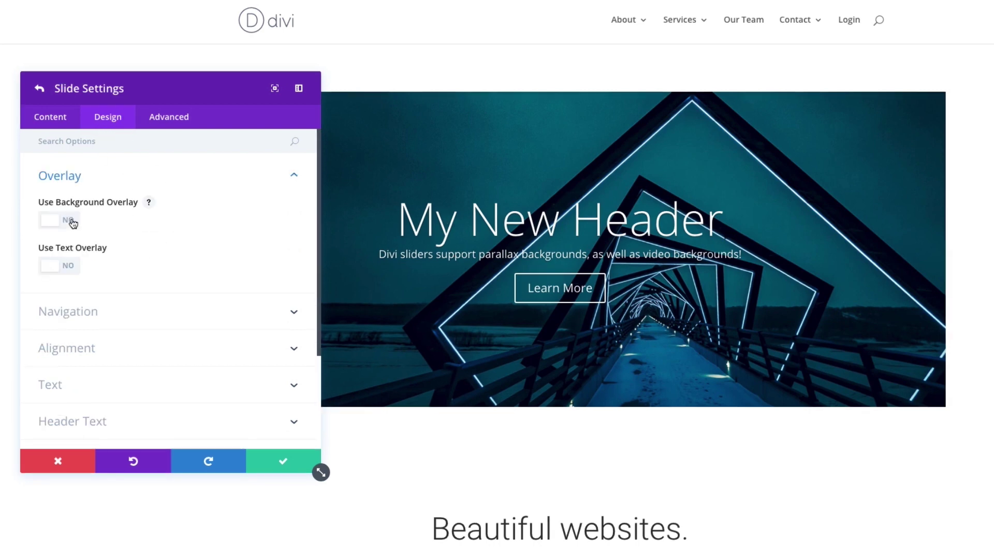
pyautogui.click(71, 221)
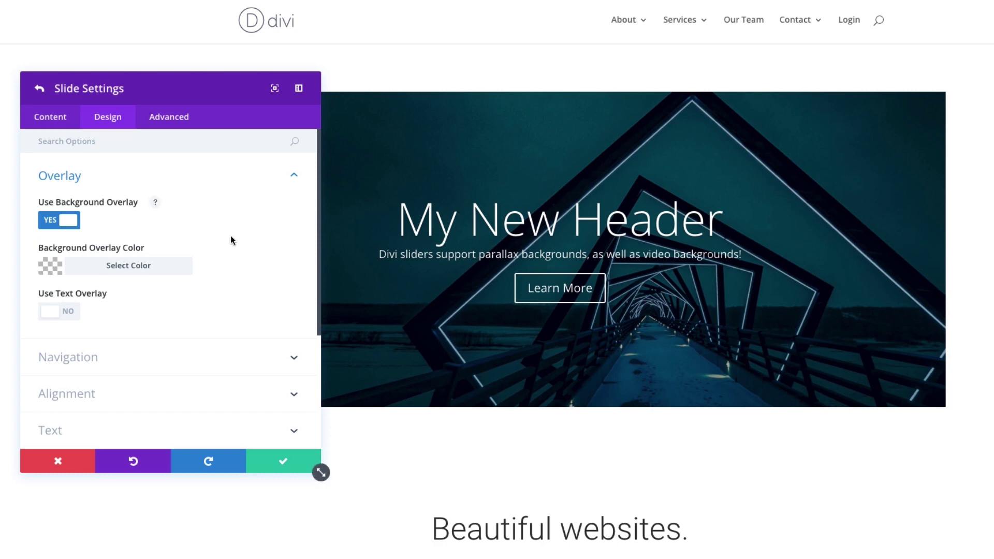
pyautogui.click(117, 266)
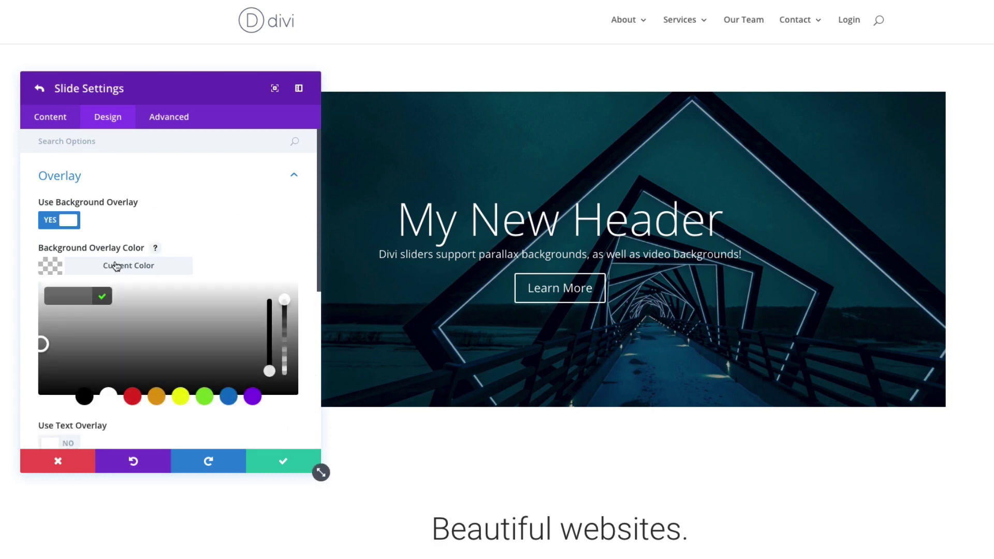
pyautogui.click(227, 397)
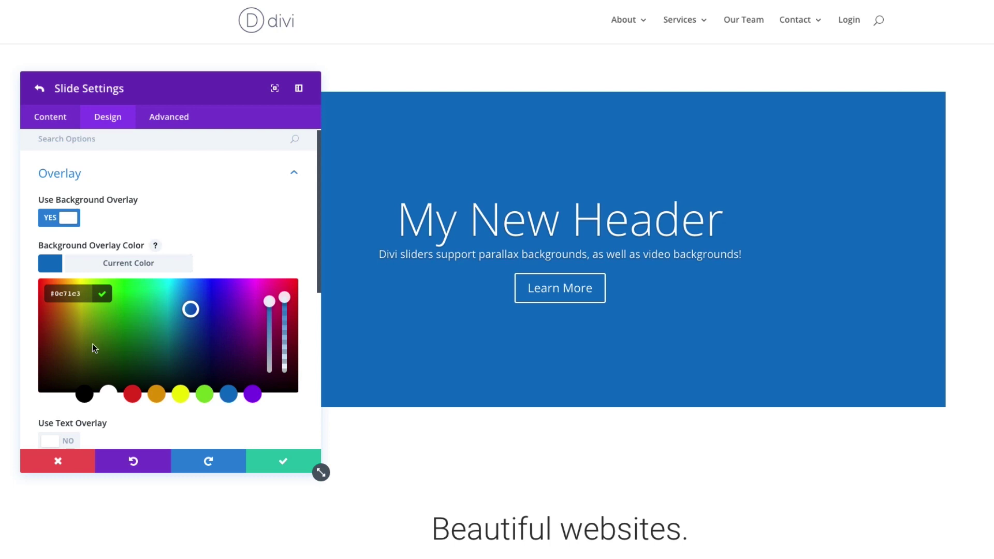
pyautogui.moveTo(286, 309); pyautogui.dragTo(287, 342)
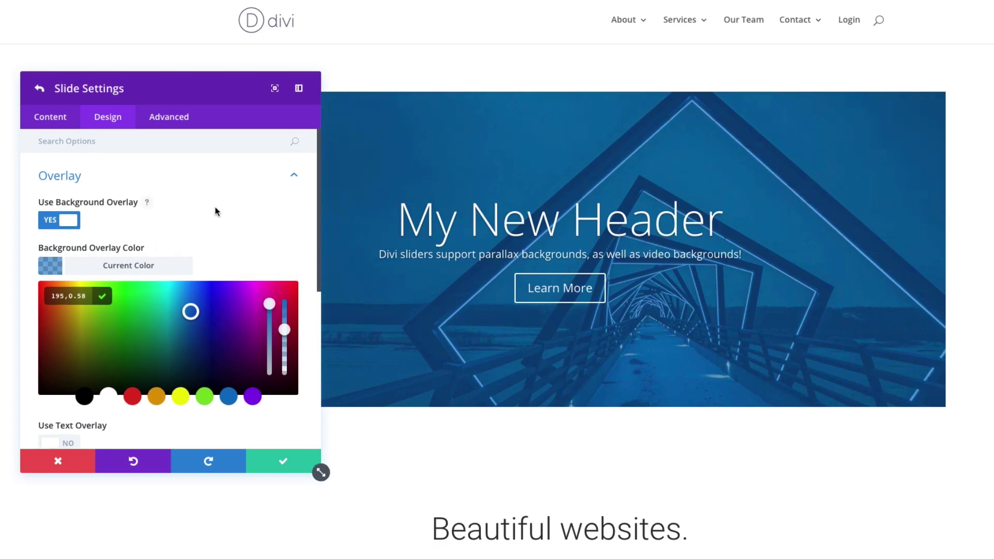
pyautogui.scroll(-2, 499, 252)
pyautogui.scroll(1, 499, 252)
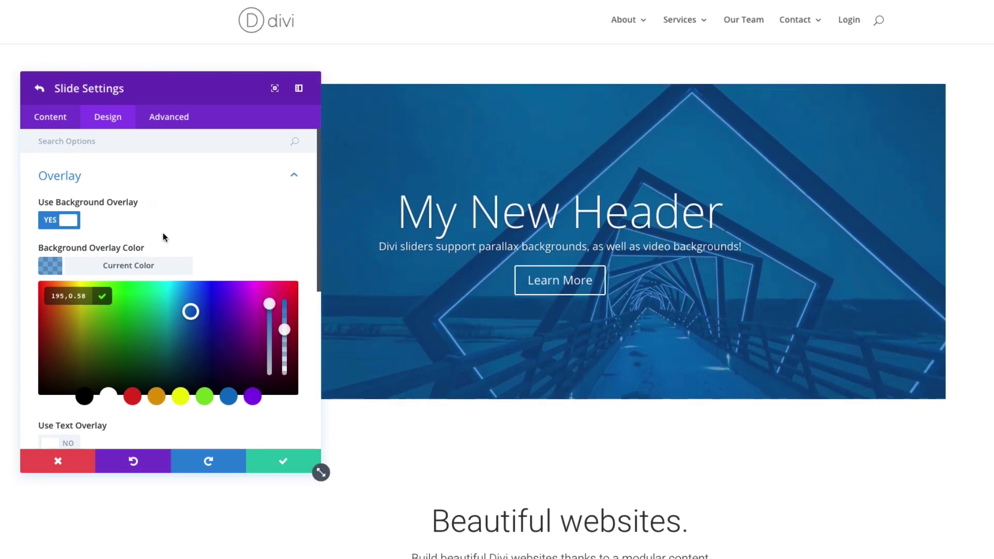
pyautogui.scroll(-4, 163, 233)
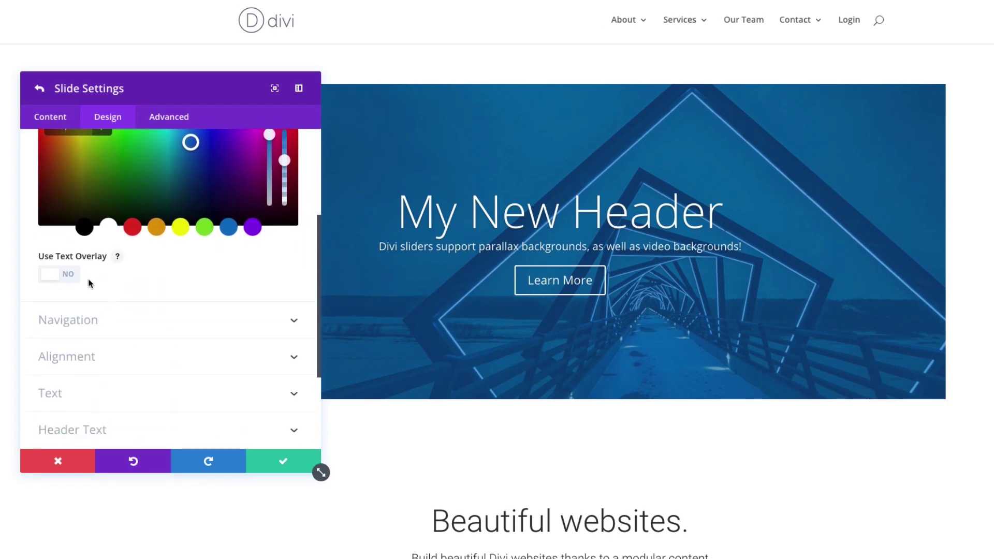
# Step: Try the text overlay, turn it back off, and look at the arrow colour choices
pyautogui.click(70, 279)
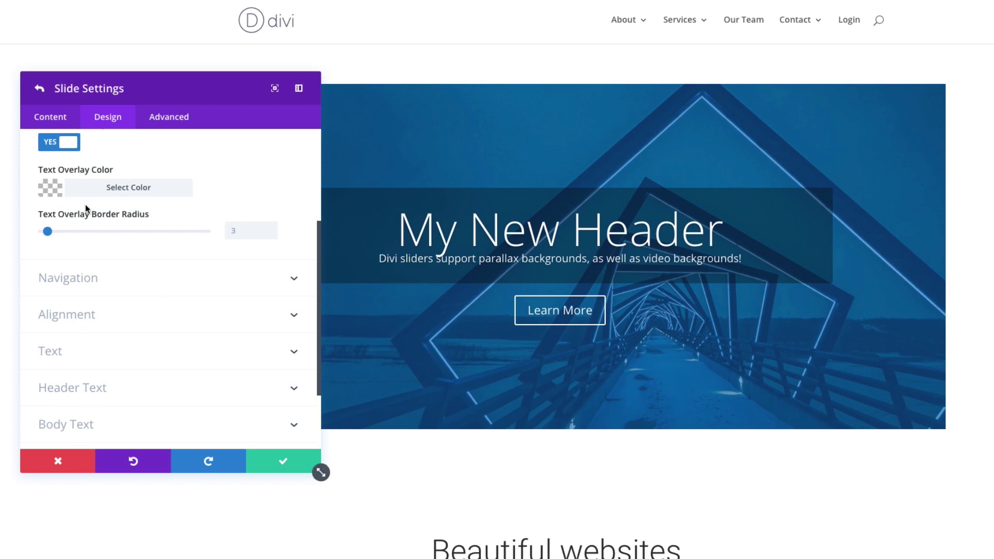
pyautogui.scroll(2, 86, 206)
pyautogui.click(70, 206)
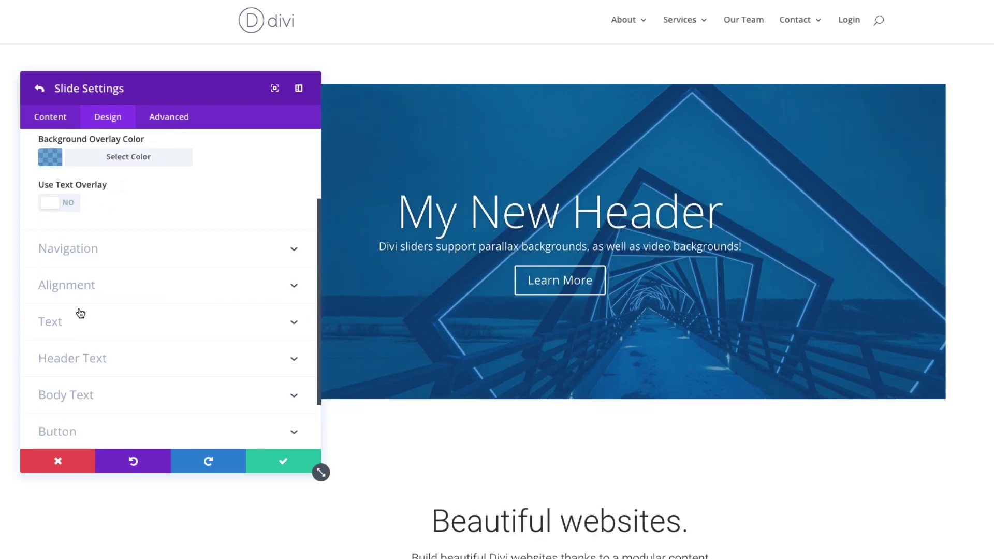
pyautogui.click(85, 250)
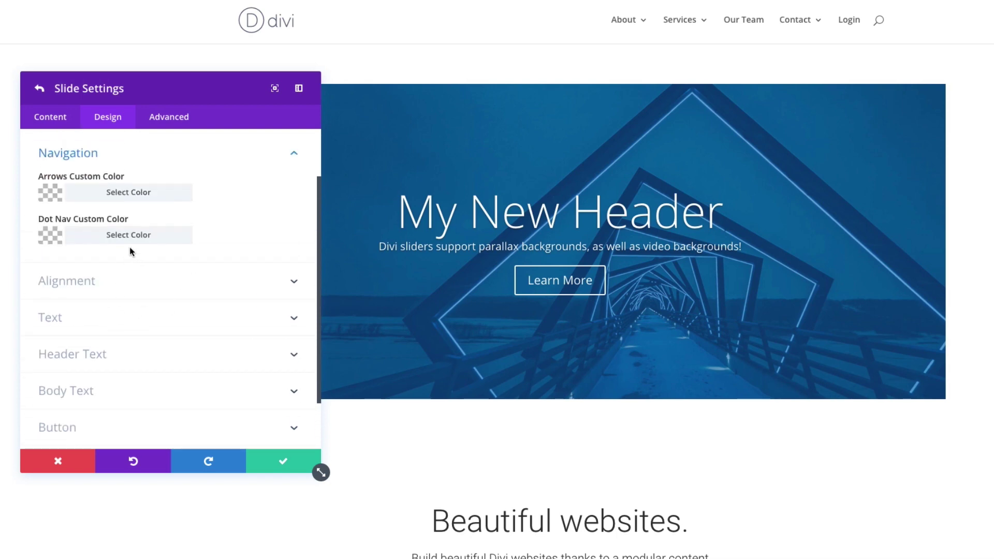
pyautogui.click(116, 210)
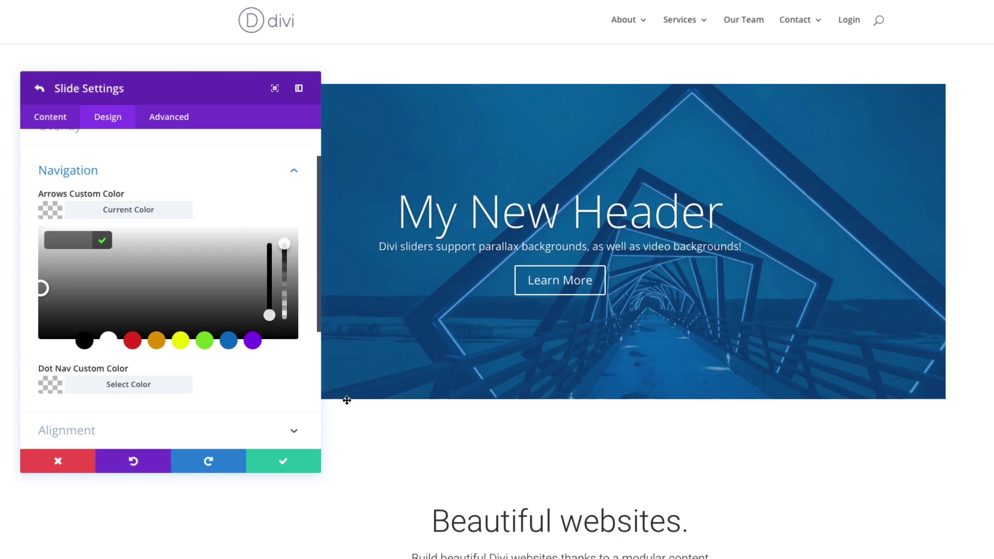
pyautogui.scroll(1, 222, 202)
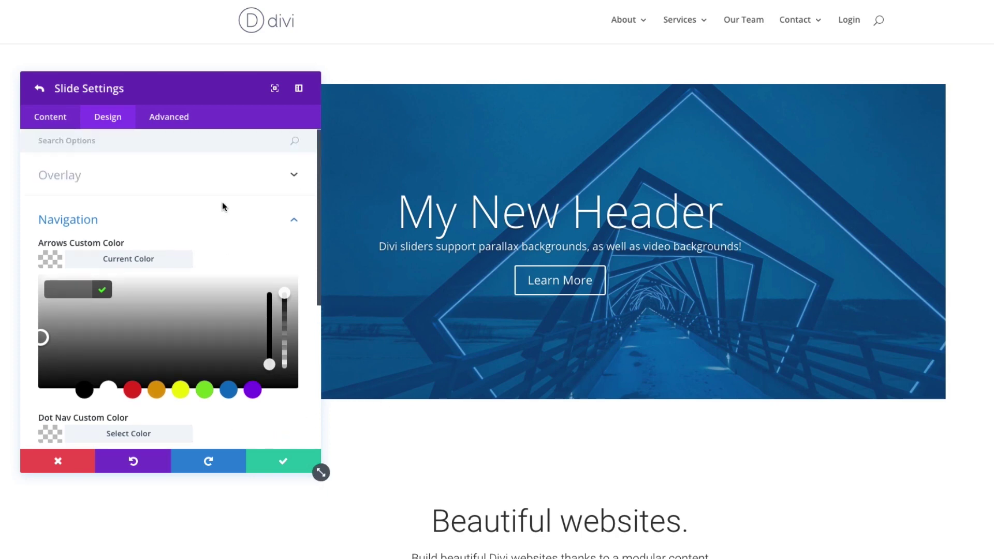
pyautogui.scroll(-1, 222, 202)
# Step: Save the slide, duplicate the My New Header slide, and preview the second slide
pyautogui.click(275, 463)
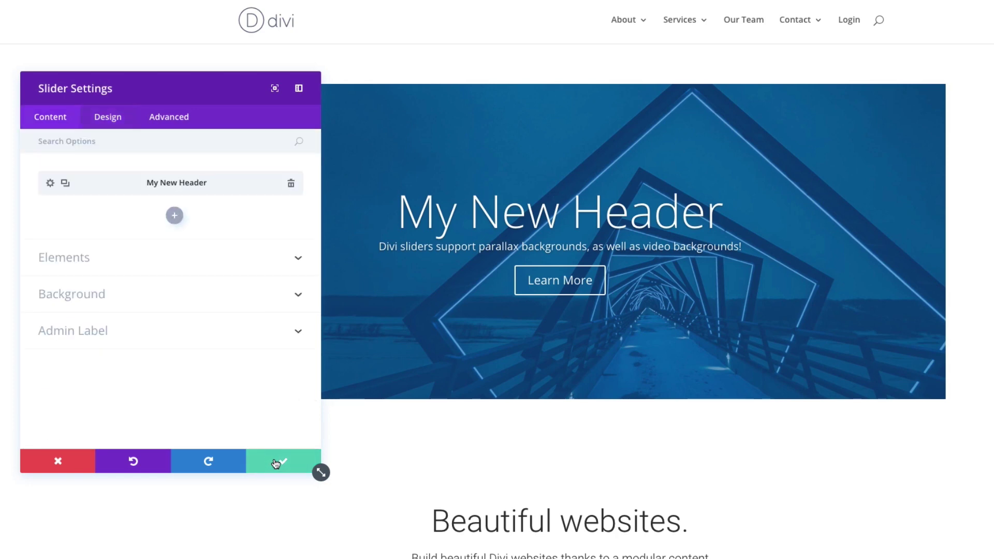
pyautogui.click(66, 184)
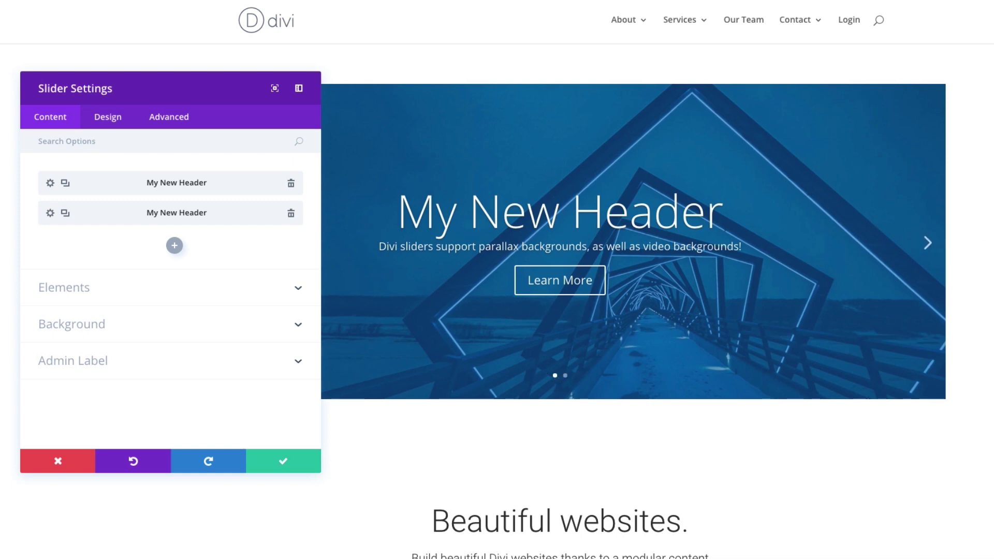
pyautogui.click(919, 244)
# Step: Replace the second slide's background image with the dark staircase beams photo
pyautogui.click(50, 213)
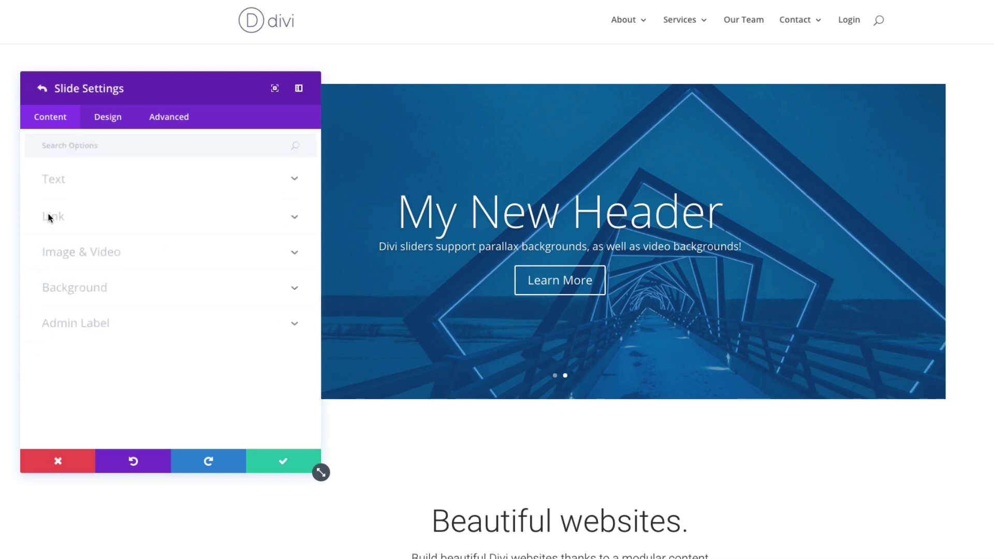
pyautogui.click(151, 292)
pyautogui.scroll(-2, 150, 284)
pyautogui.moveTo(204, 212)
pyautogui.click(182, 235)
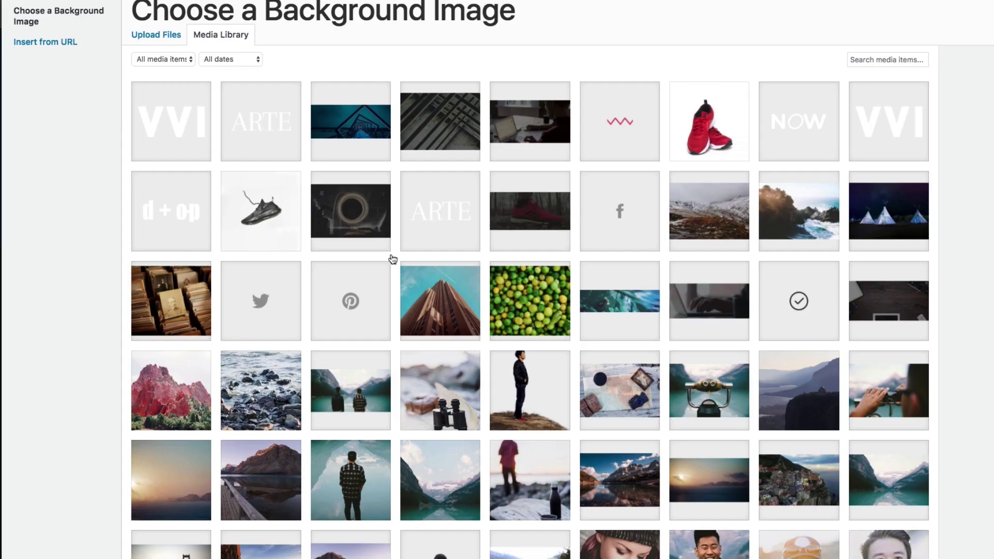
pyautogui.click(444, 150)
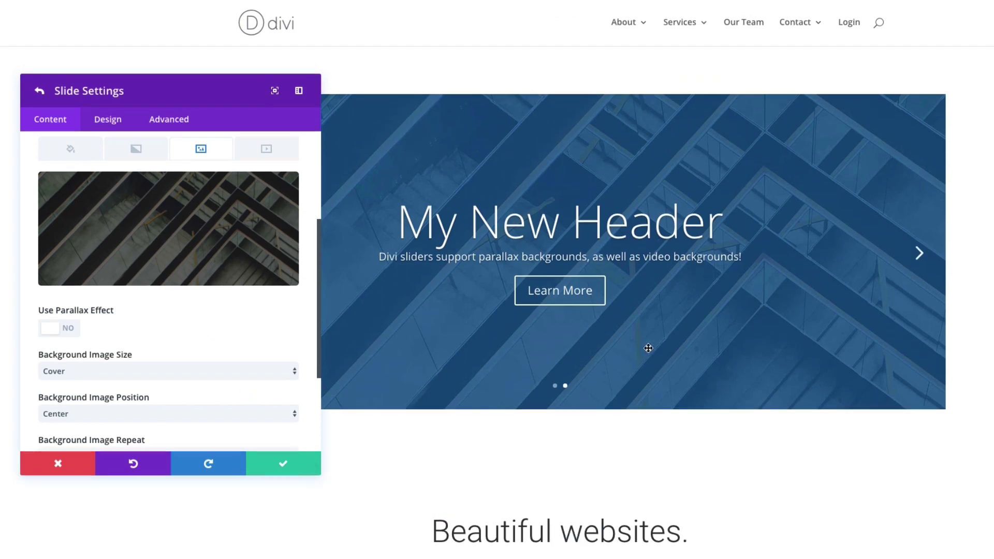
pyautogui.scroll(5, 49, 332)
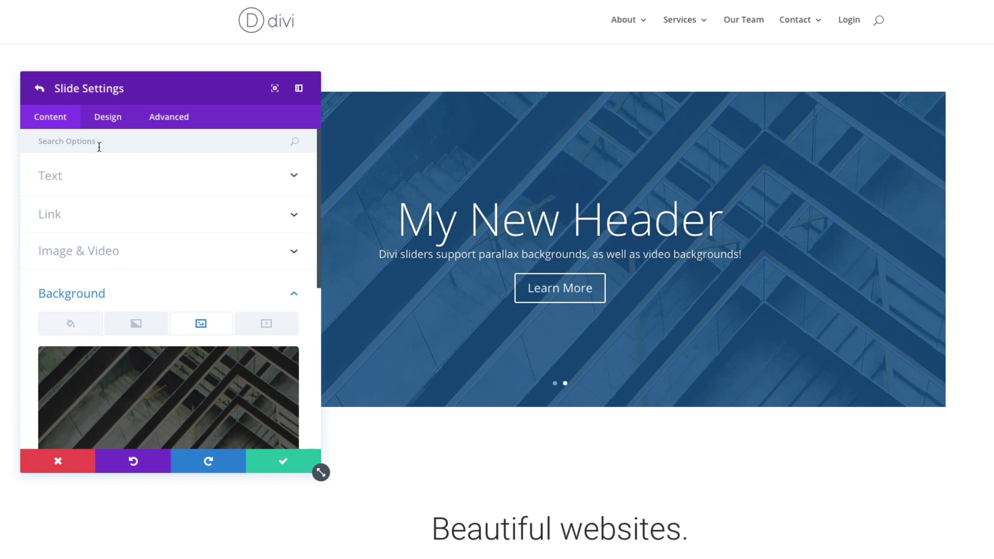
# Step: Change the second slide's overlay colour to black and lower its opacity so the photo shows
pyautogui.click(101, 125)
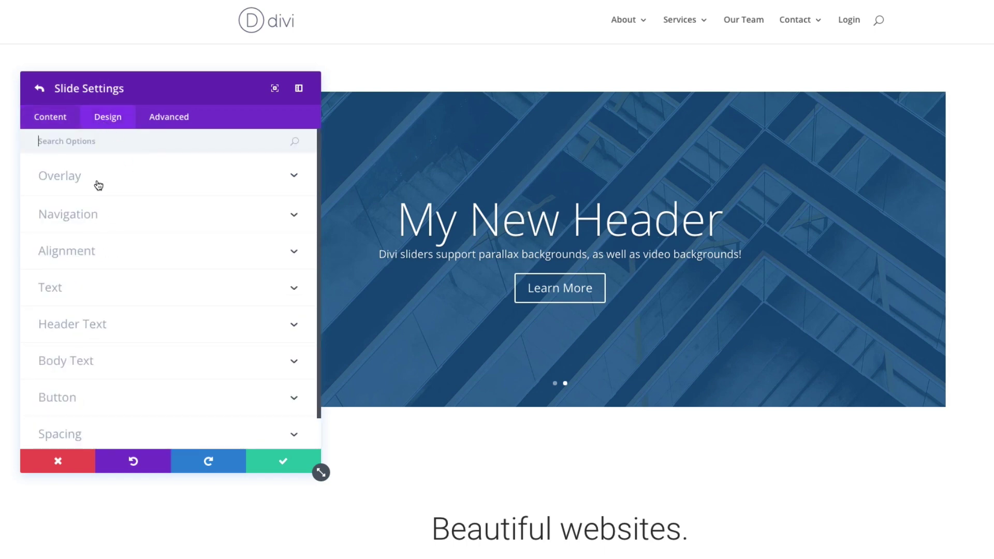
pyautogui.click(98, 184)
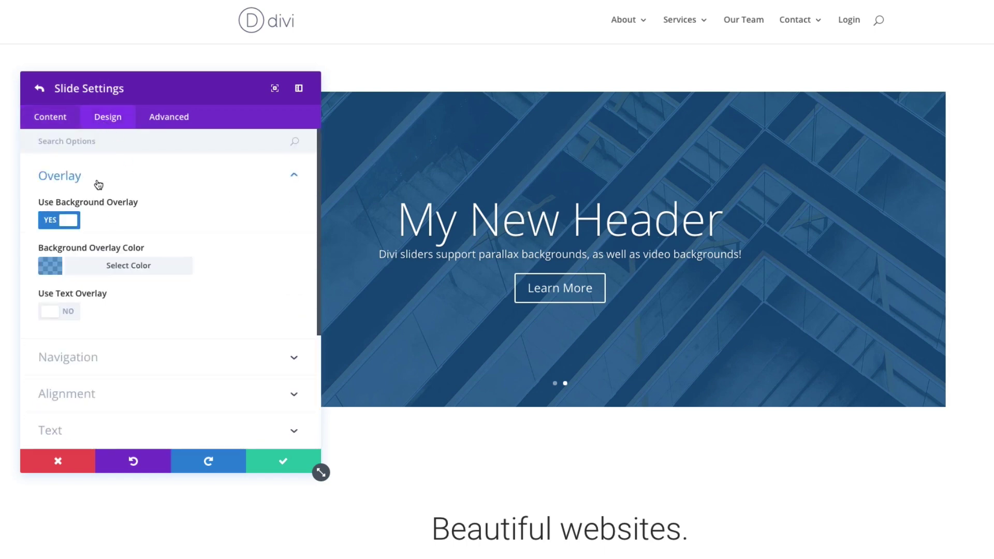
pyautogui.click(129, 268)
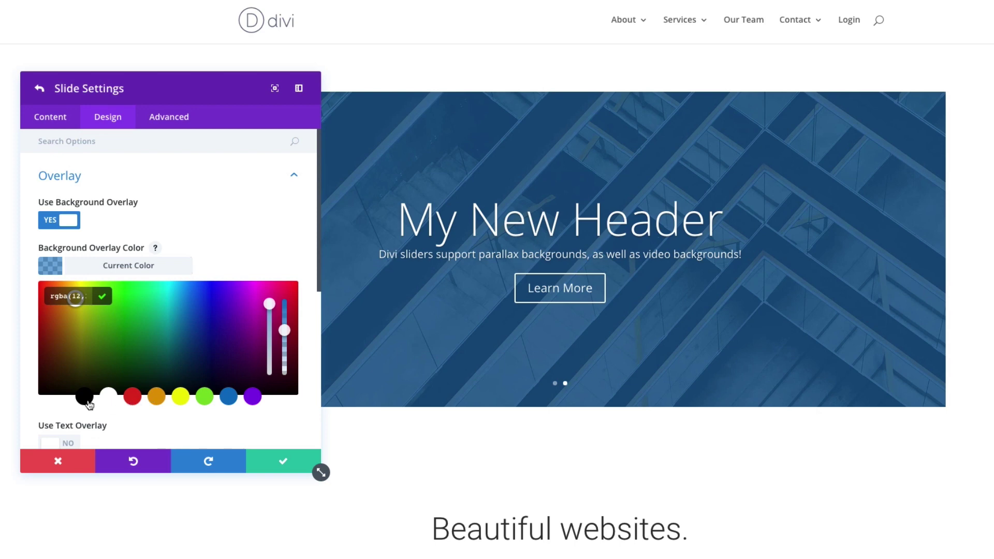
pyautogui.click(85, 398)
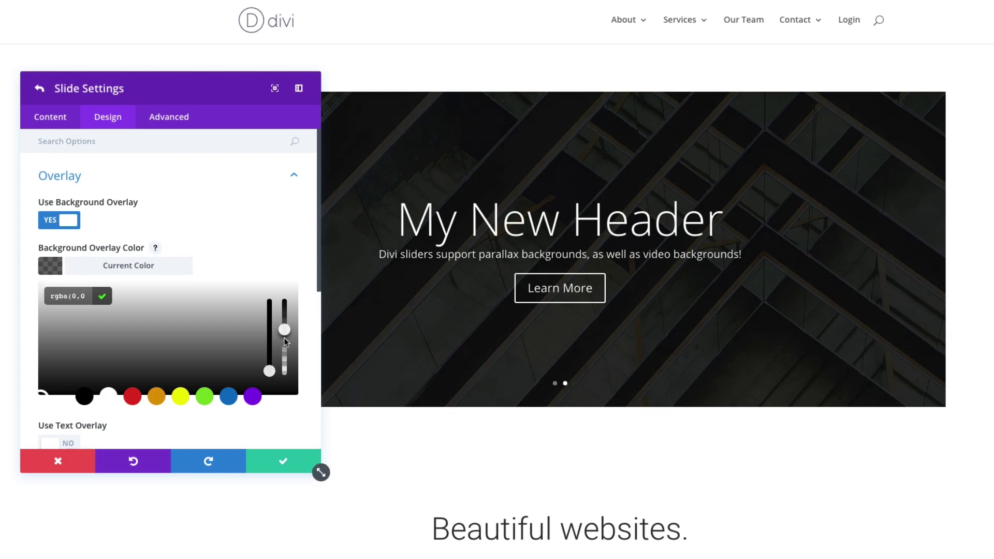
pyautogui.moveTo(284, 342); pyautogui.dragTo(284, 368)
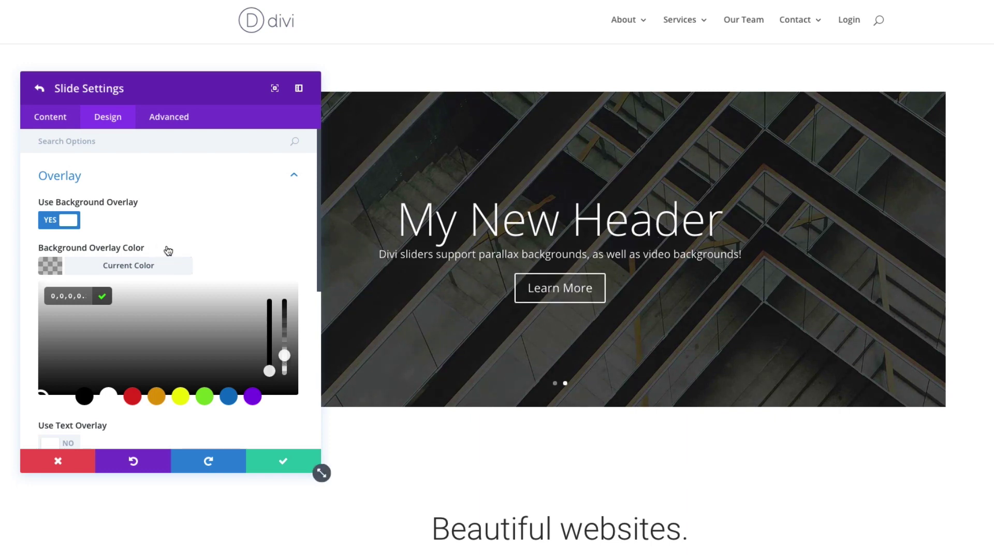
pyautogui.click(195, 240)
pyautogui.scroll(-2, 44, 297)
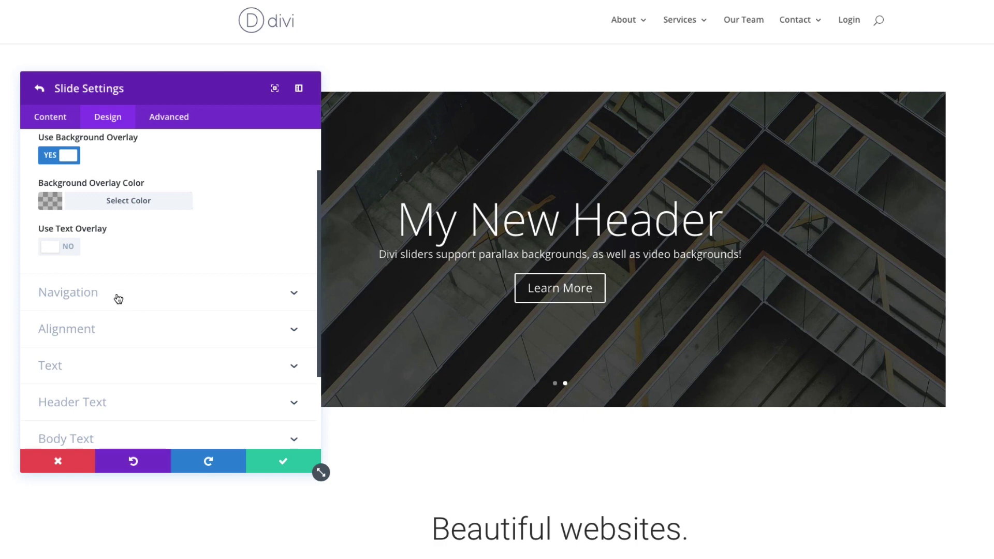
# Step: Set the arrows colour to yellow #edf000 and the dot navigation to the yellow swatch
pyautogui.click(117, 296)
pyautogui.scroll(1, 145, 243)
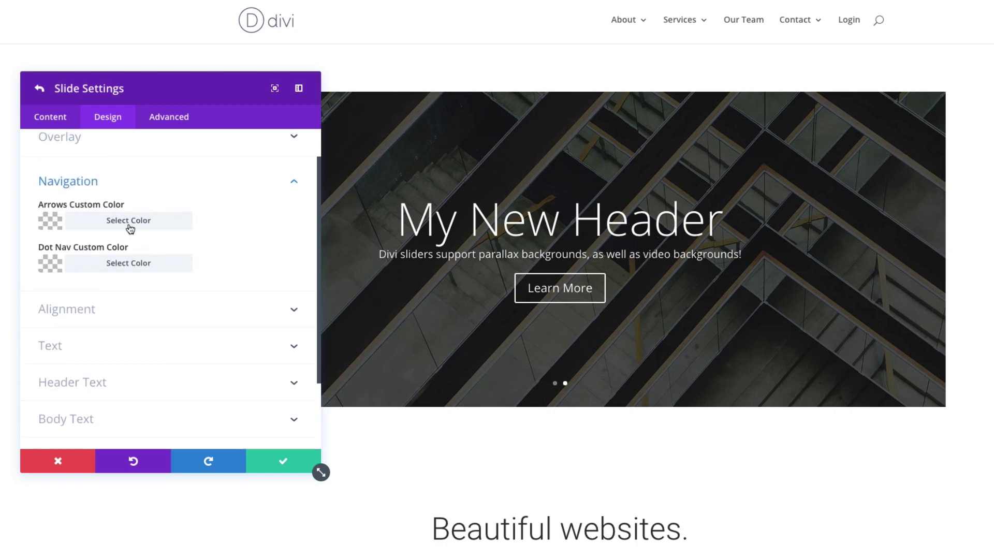
pyautogui.click(128, 223)
pyautogui.click(182, 352)
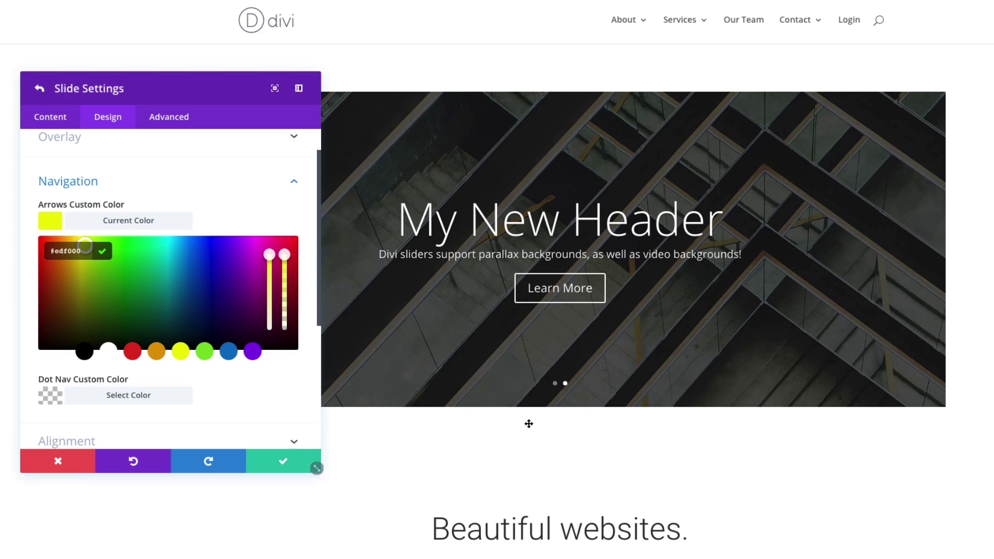
pyautogui.moveTo(654, 357)
pyautogui.click(171, 228)
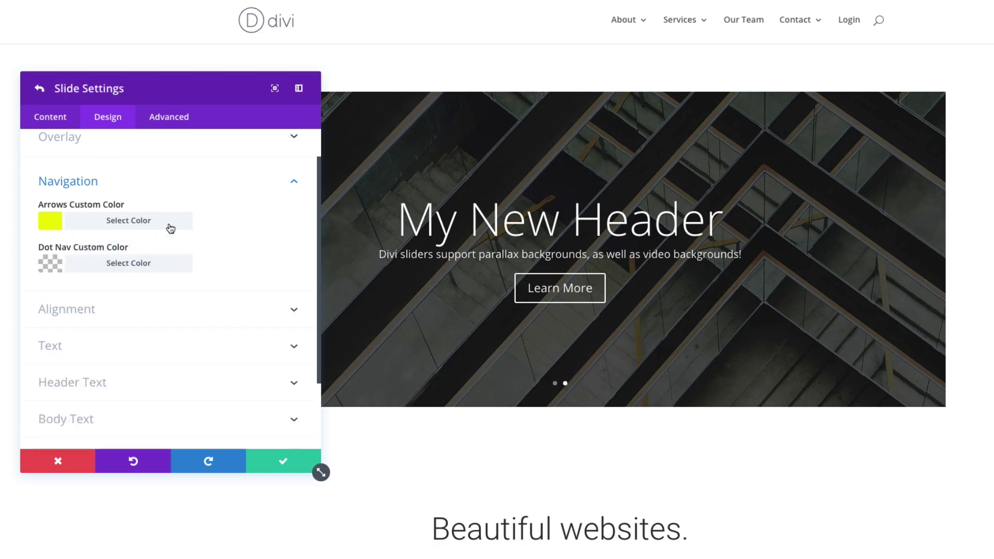
pyautogui.click(88, 267)
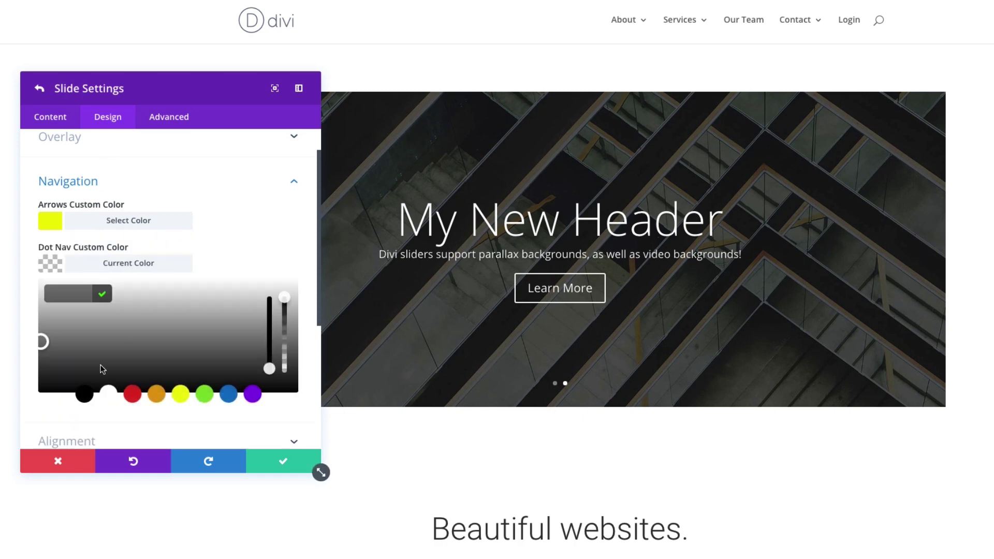
pyautogui.click(180, 395)
# Step: Color the second slide's 'My New Header' heading yellow #edf000
pyautogui.scroll(-5, 171, 311)
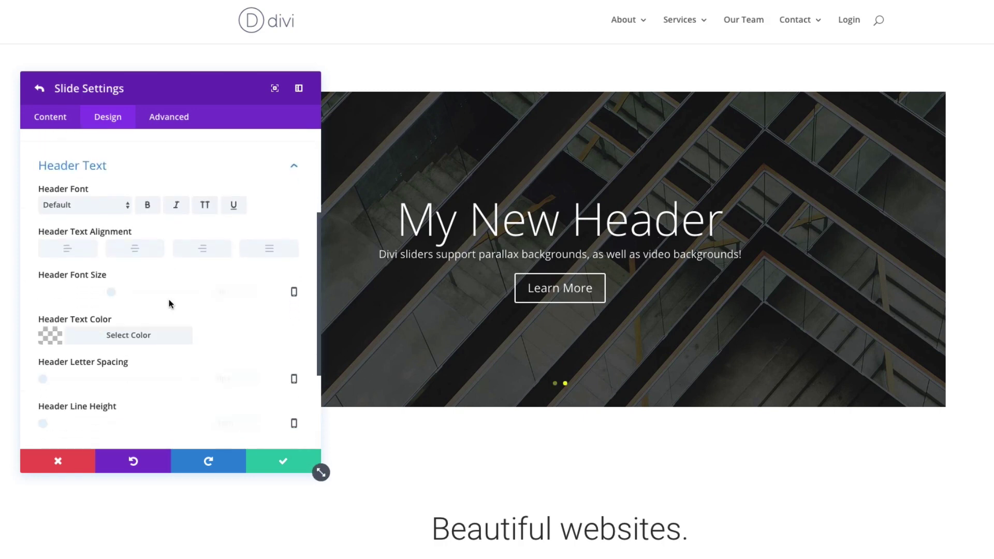
pyautogui.click(137, 323)
pyautogui.scroll(-1, 201, 420)
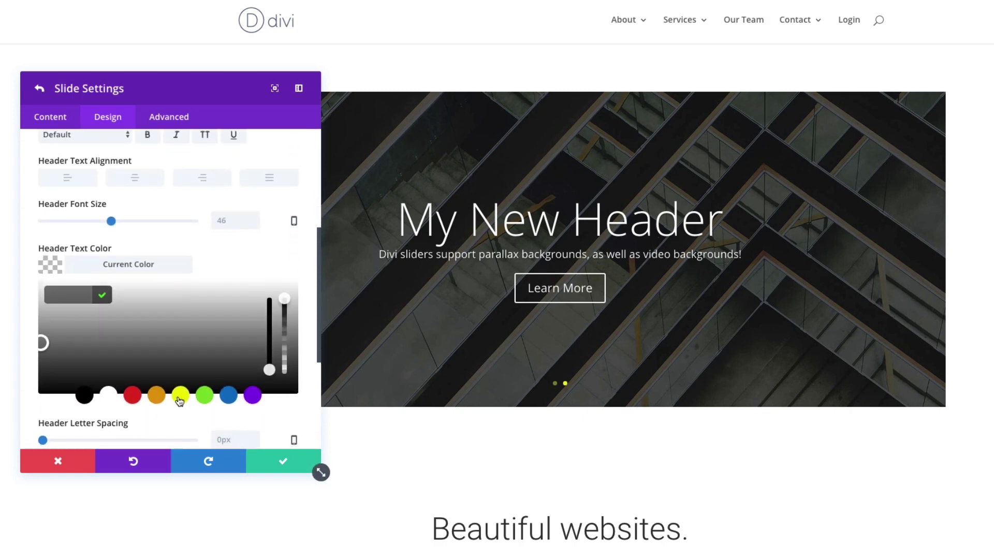
pyautogui.click(180, 396)
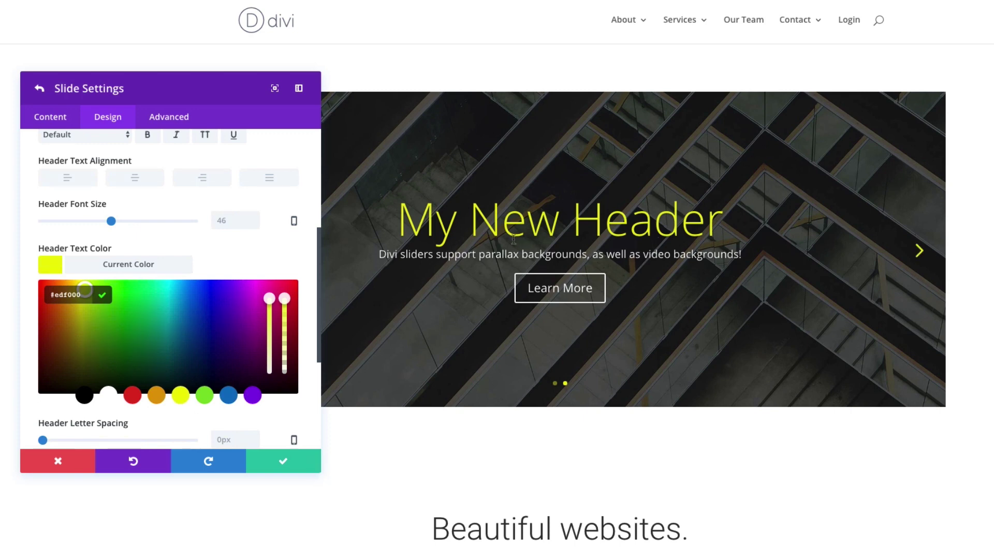
pyautogui.scroll(-3, 154, 331)
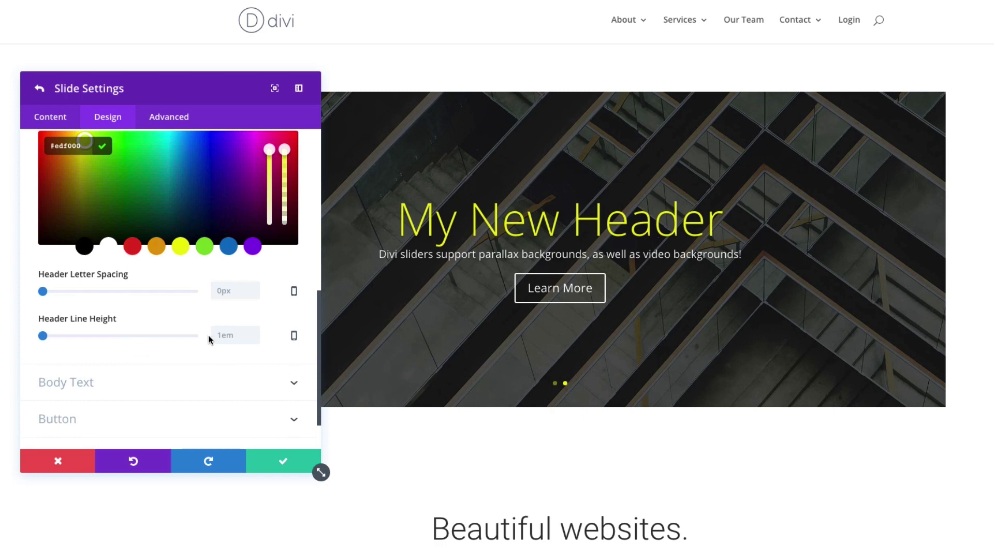
pyautogui.scroll(-1, 171, 393)
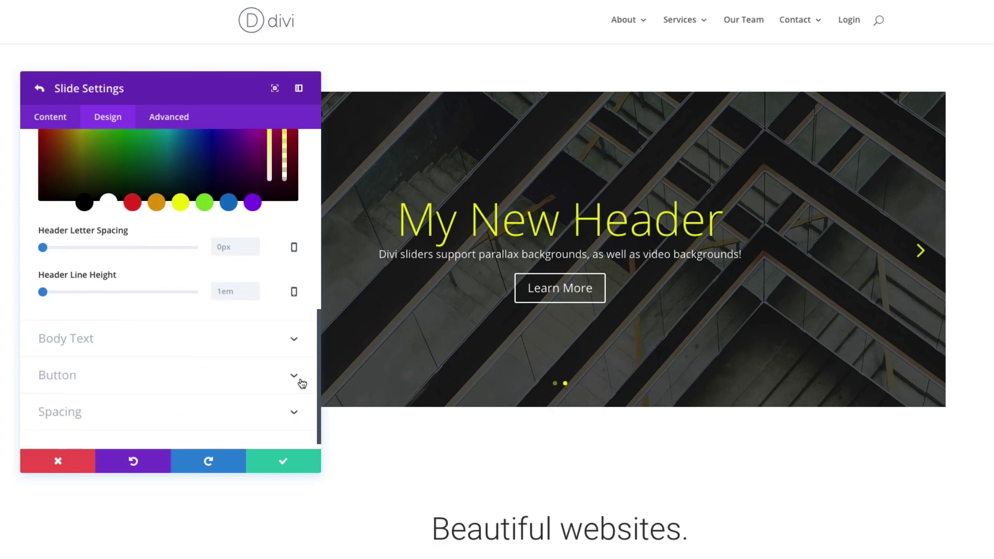
pyautogui.click(180, 334)
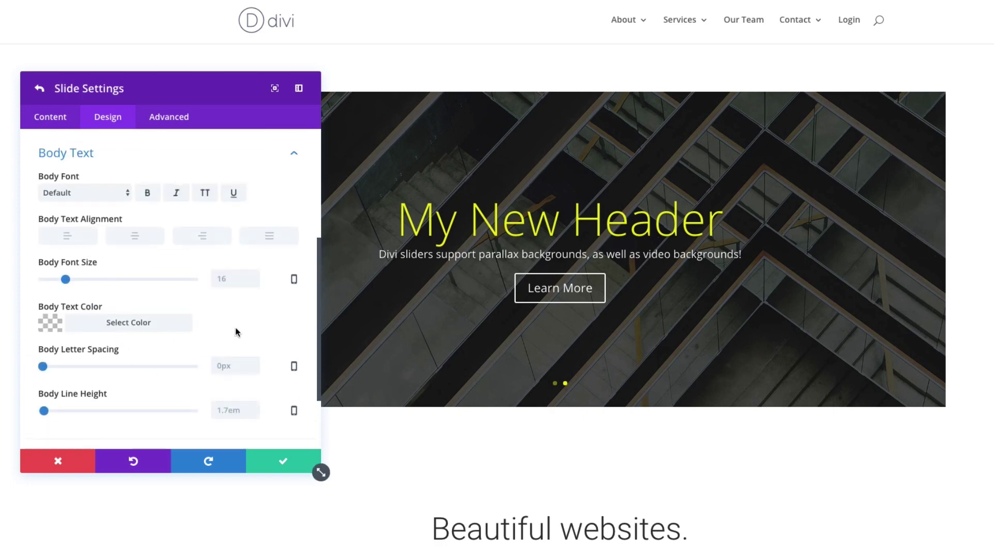
pyautogui.scroll(-1, 172, 337)
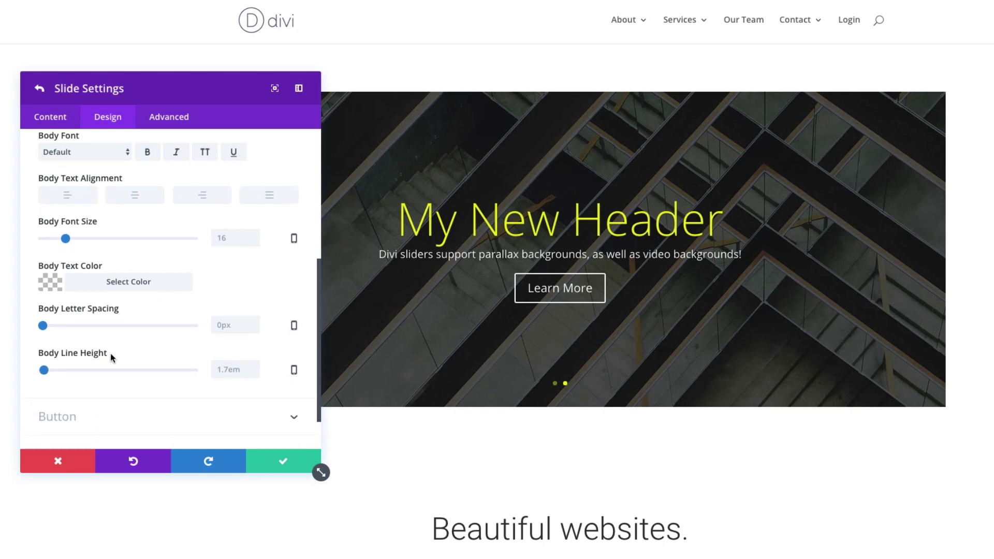
pyautogui.scroll(-1, 119, 378)
# Step: Turn on custom button styles and make the Learn More button text yellow #edf000
pyautogui.click(170, 375)
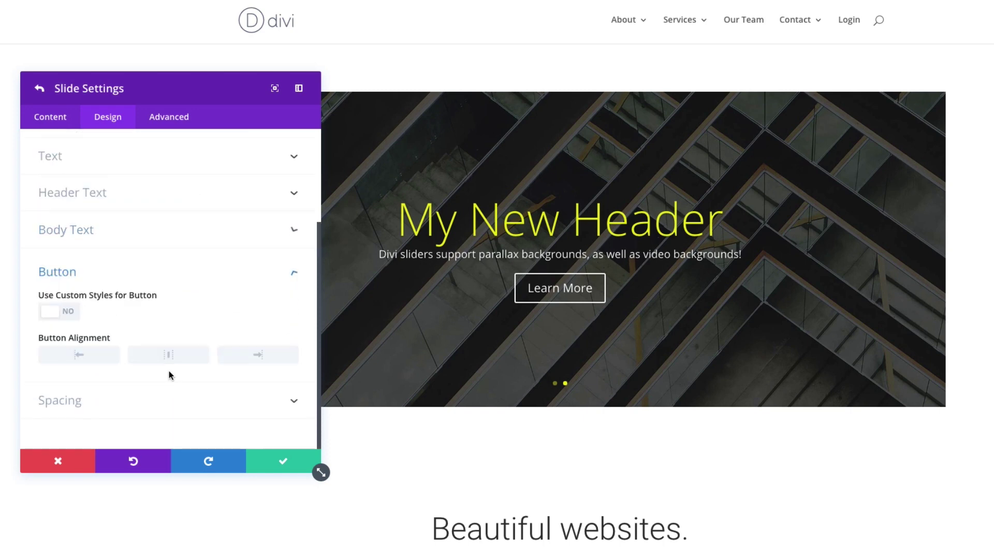
pyautogui.click(68, 313)
pyautogui.scroll(-4, 166, 324)
pyautogui.click(143, 230)
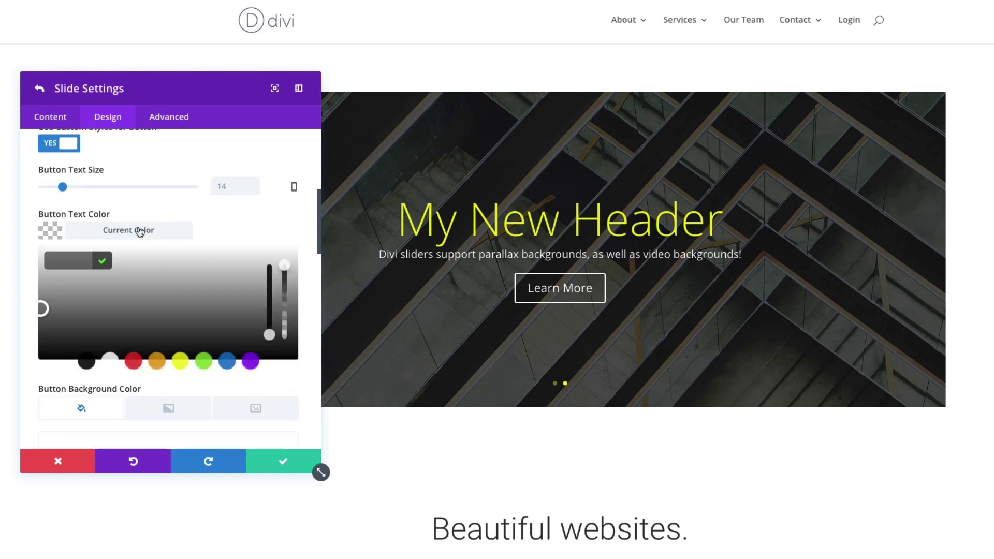
pyautogui.click(180, 361)
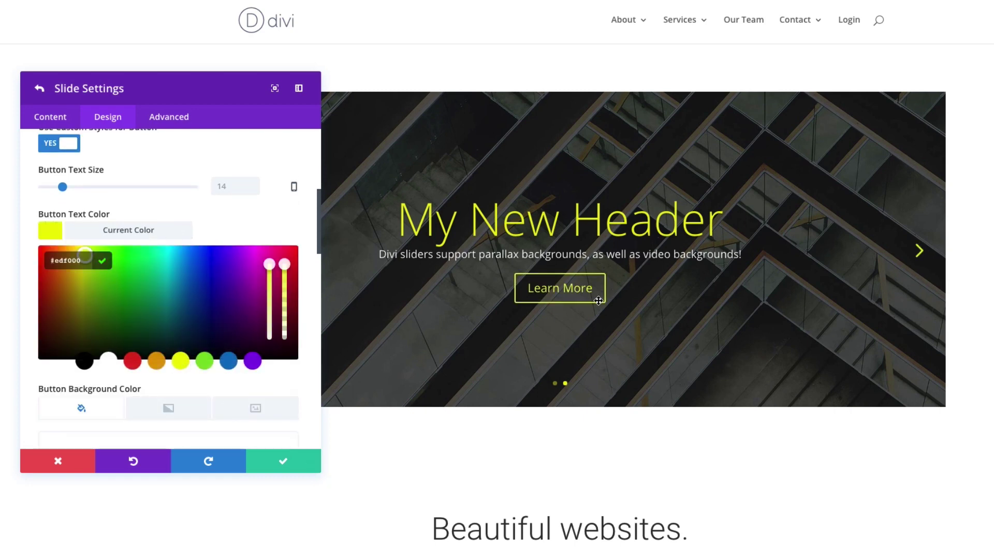
pyautogui.scroll(-10, 166, 255)
pyautogui.scroll(-8, 166, 267)
pyautogui.scroll(5, 158, 391)
pyautogui.scroll(6, 157, 386)
pyautogui.scroll(-5, 230, 338)
pyautogui.scroll(-7, 211, 375)
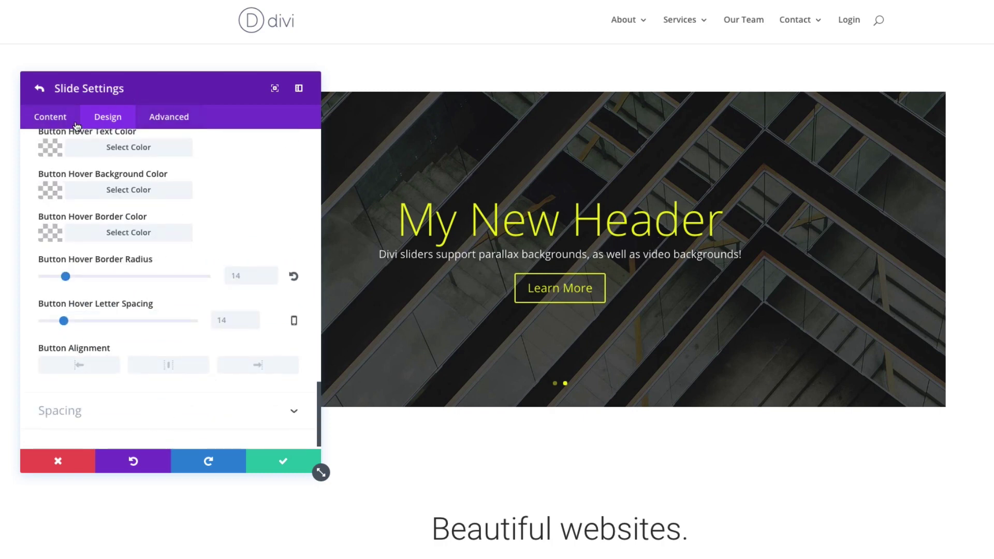
pyautogui.click(57, 115)
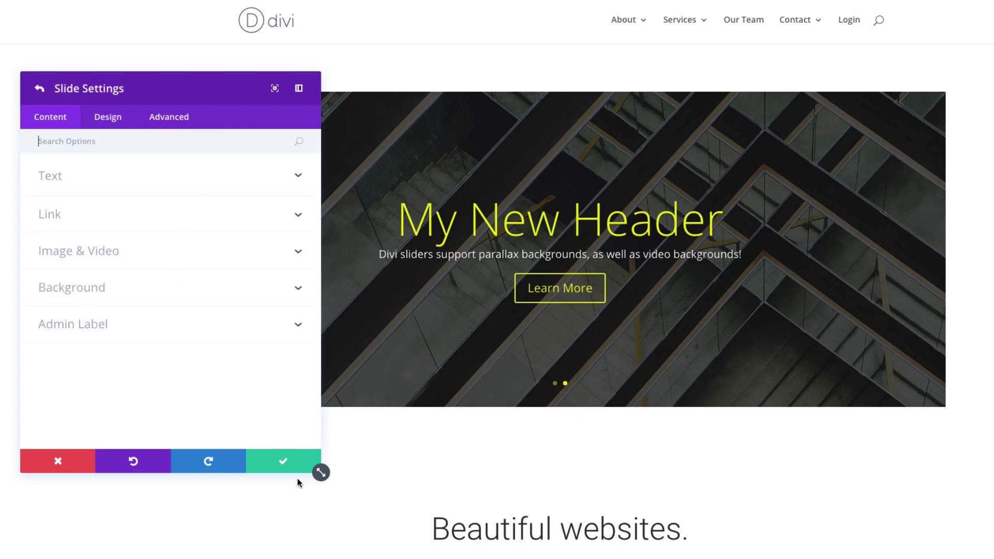
# Step: Save the slide and slider settings, then advance the slider through the bridge and staircase slides
pyautogui.click(283, 461)
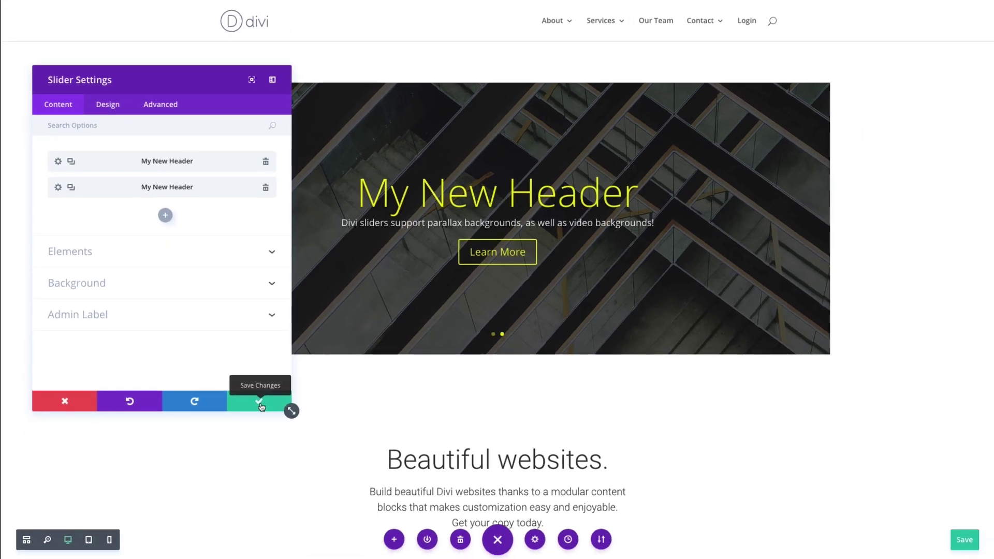
pyautogui.click(280, 455)
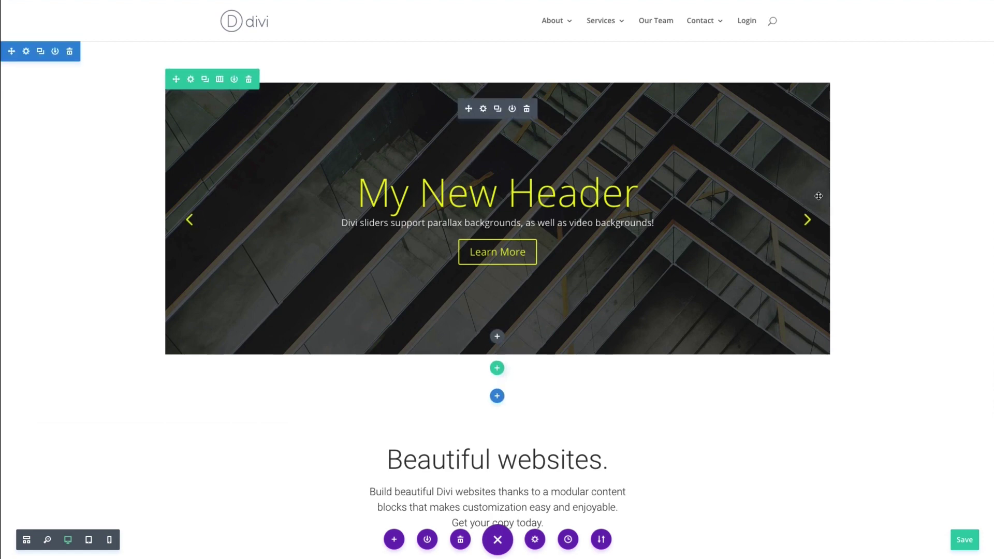
pyautogui.click(809, 221)
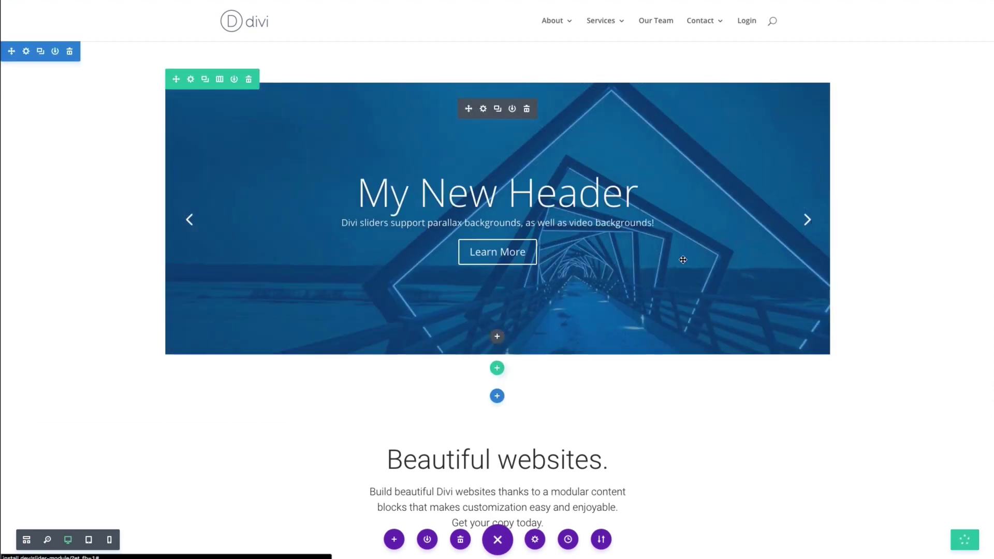
pyautogui.click(809, 221)
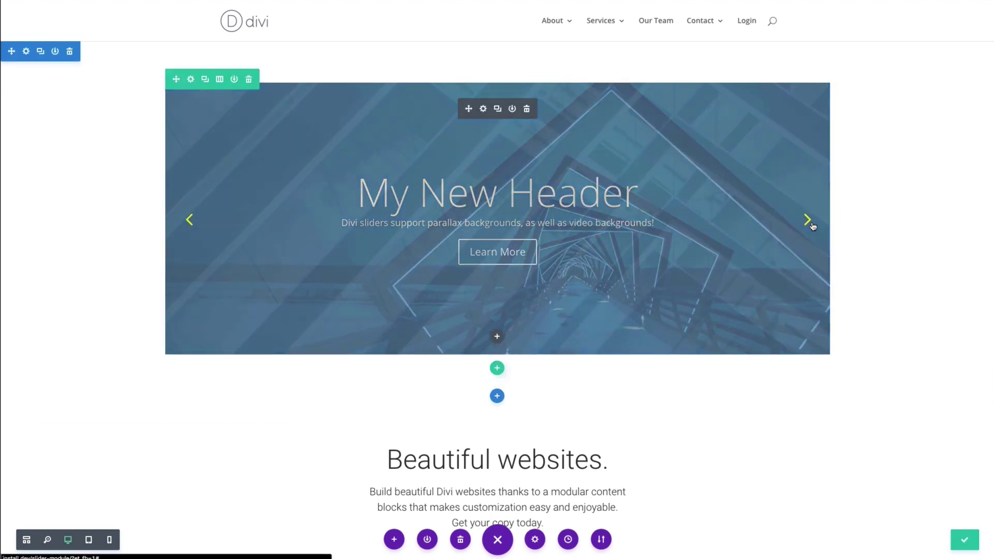